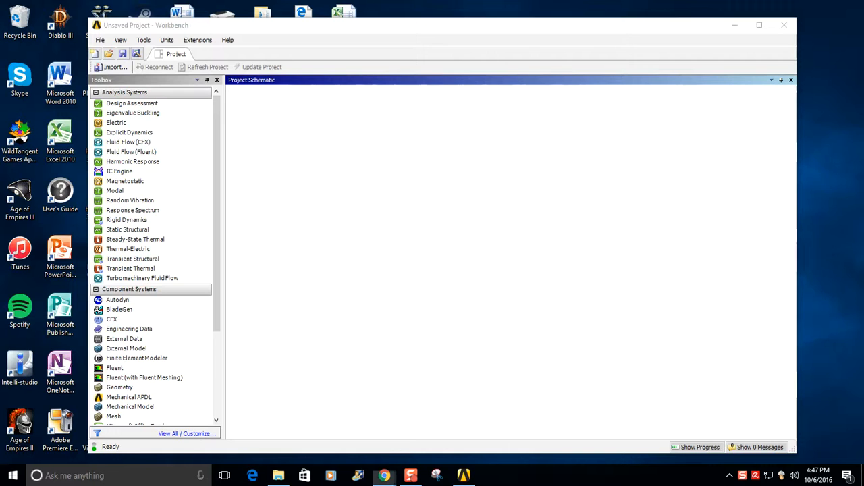
Switch to the browser and look through the opening pages of the ANSYS Workbench Tutorial Release 13 book.
click(384, 475)
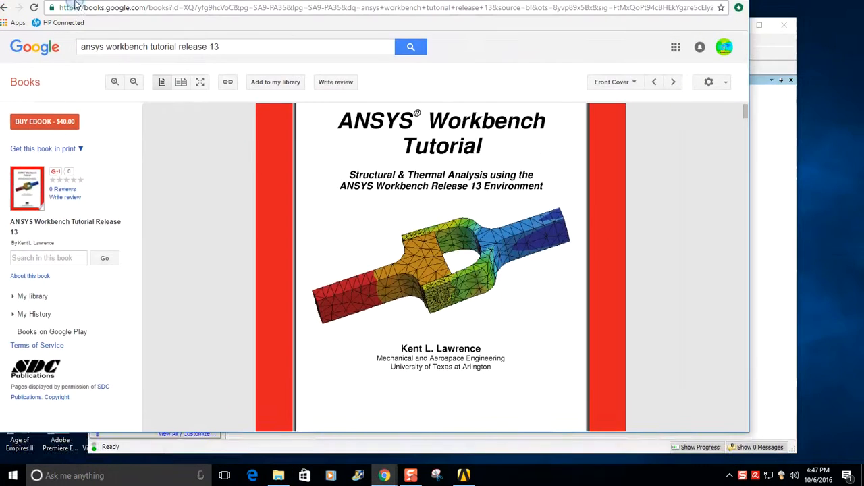
drag(76, 1, 78, 1)
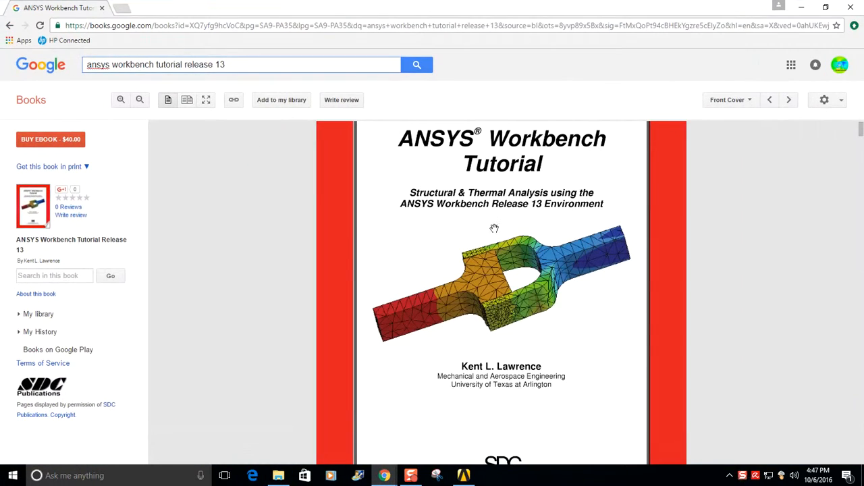
scroll(498, 227, down, 1)
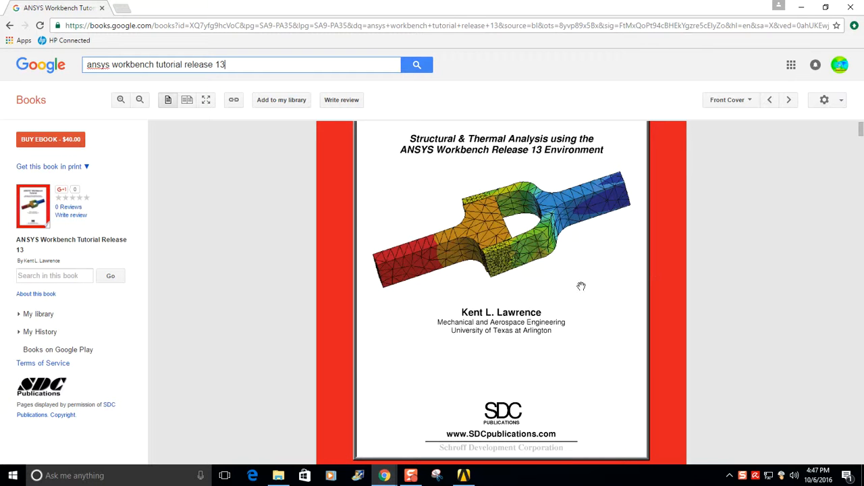
scroll(580, 288, down, 6)
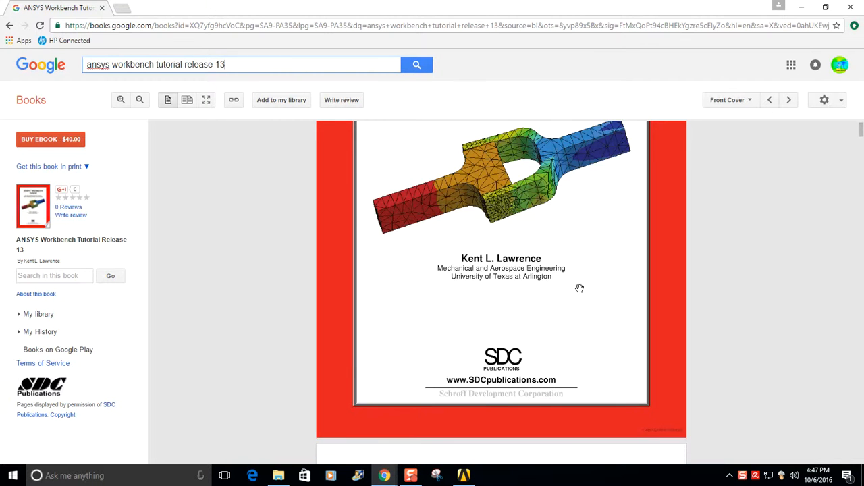
scroll(580, 298, down, 20)
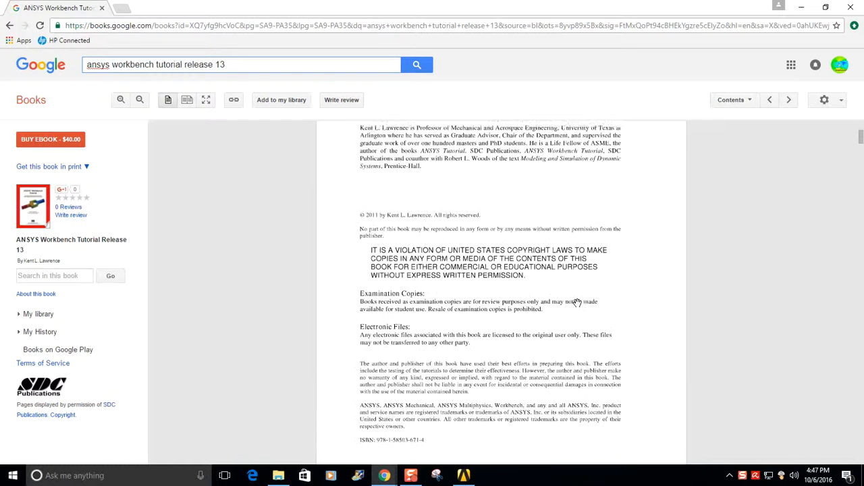
scroll(574, 307, down, 8)
drag(352, 12, 0, 42)
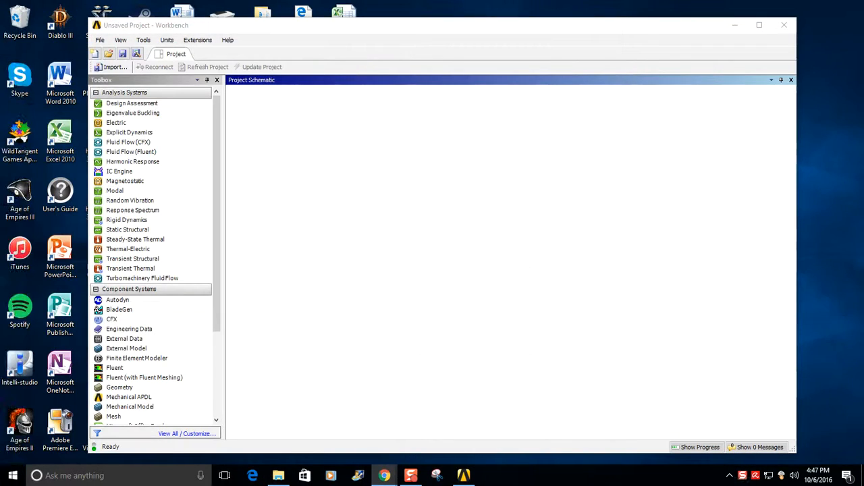
Switch back to Workbench and maximize its window.
click(382, 277)
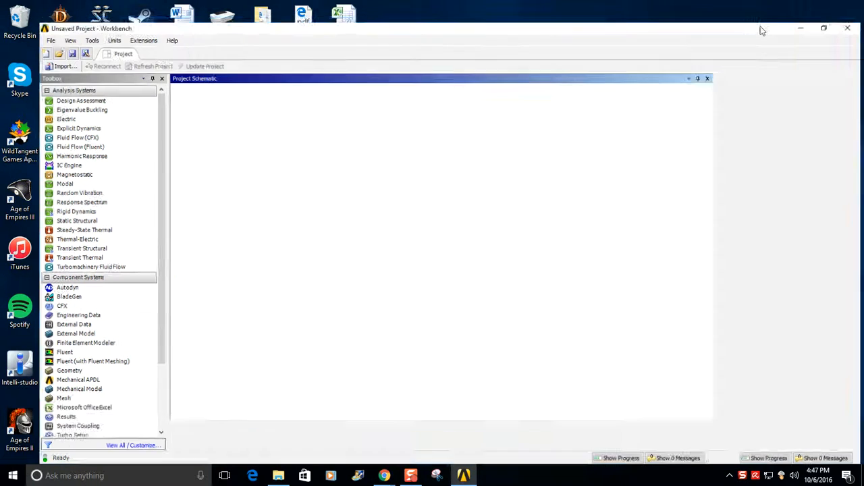
click(760, 26)
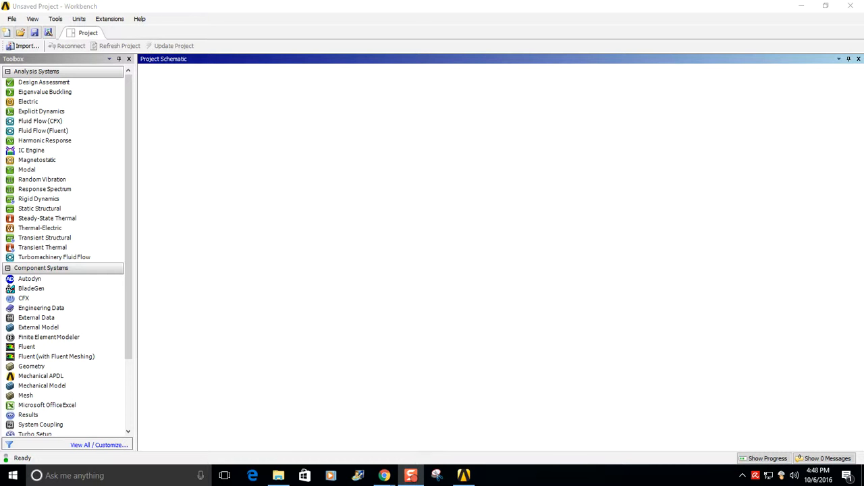
Examine the problem 1-4 shape on page 1-18 of the tutorial book in the browser, and return to Workbench.
drag(0, 49, 453, 1)
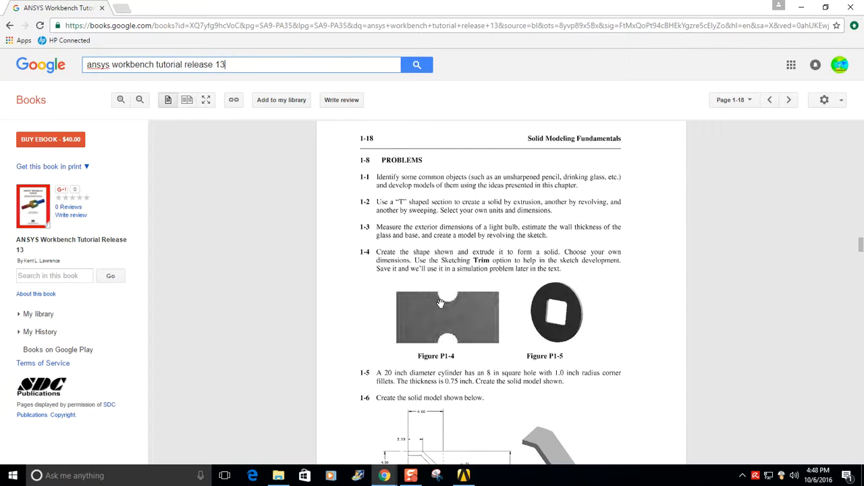
drag(327, 10, 0, 81)
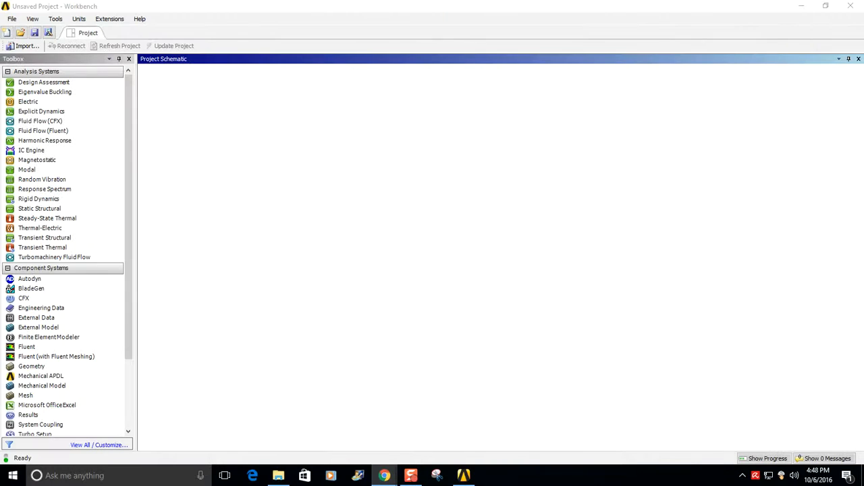
click(230, 194)
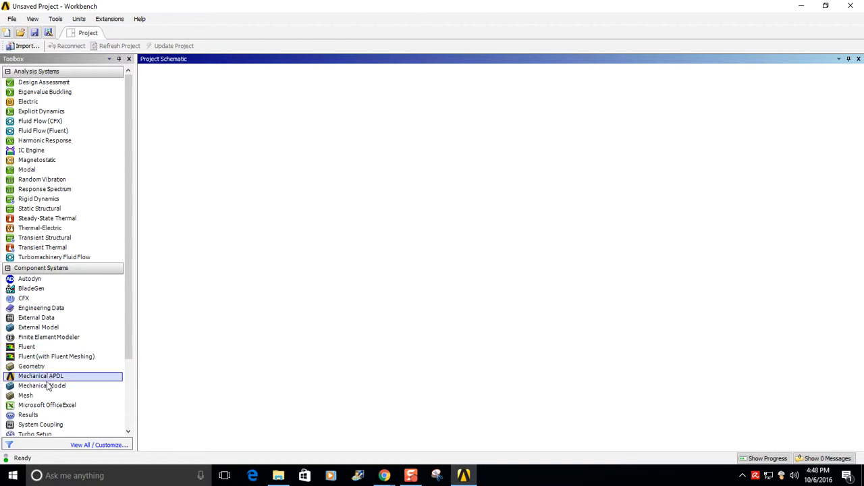
Add a Geometry component system to the project schematic and start a new geometry from it in DesignModeler.
drag(46, 368, 192, 103)
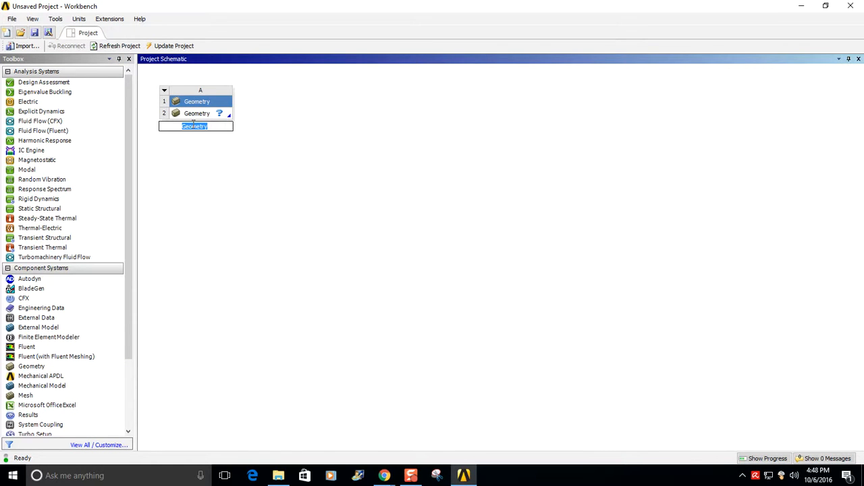
right_click(195, 115)
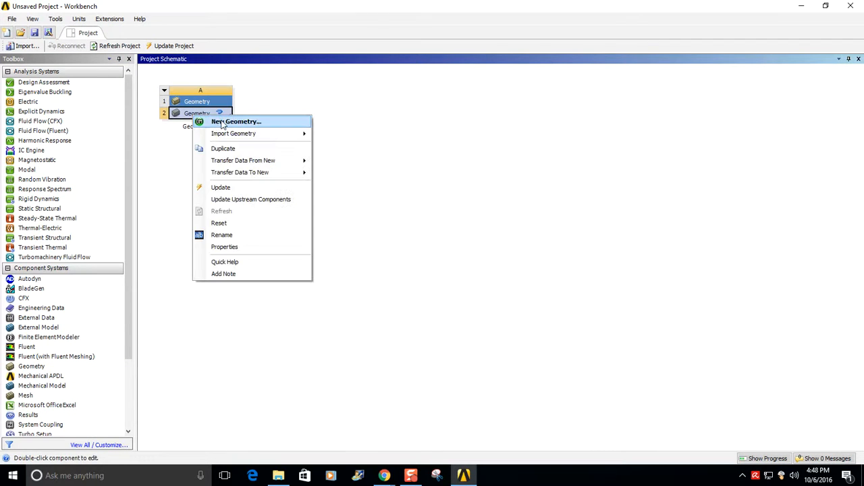
click(222, 120)
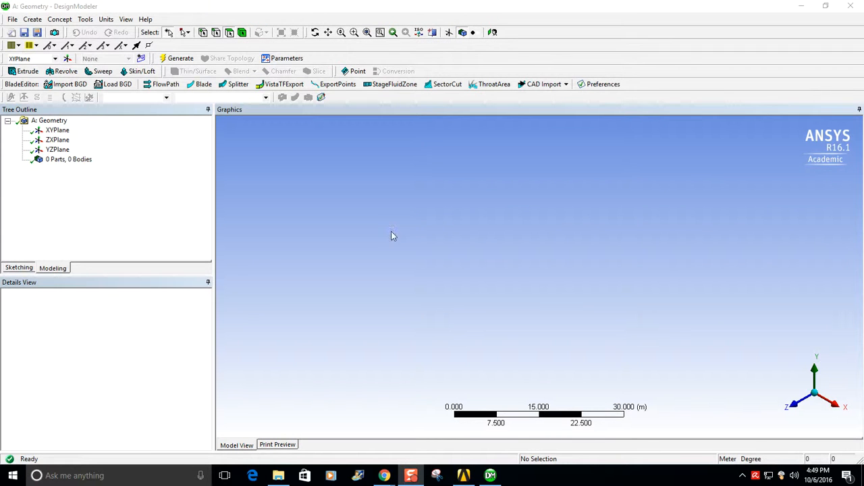
Set the length unit to inches and make XYPlane the active plane.
click(106, 20)
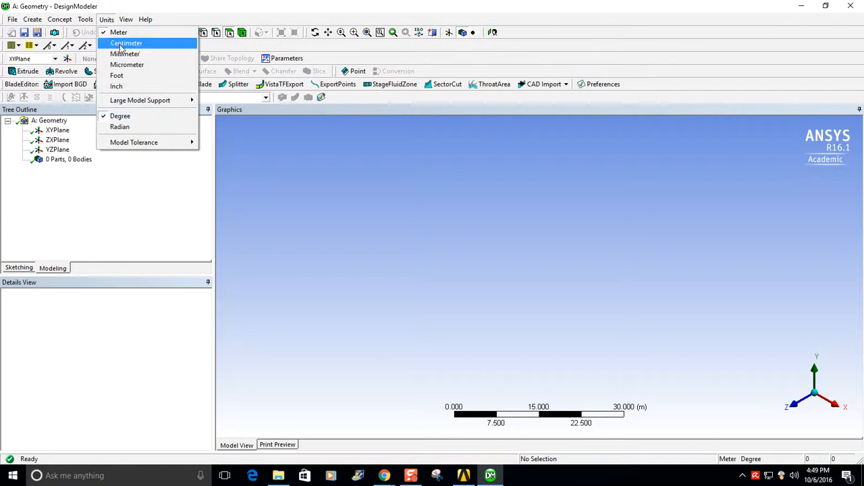
click(127, 87)
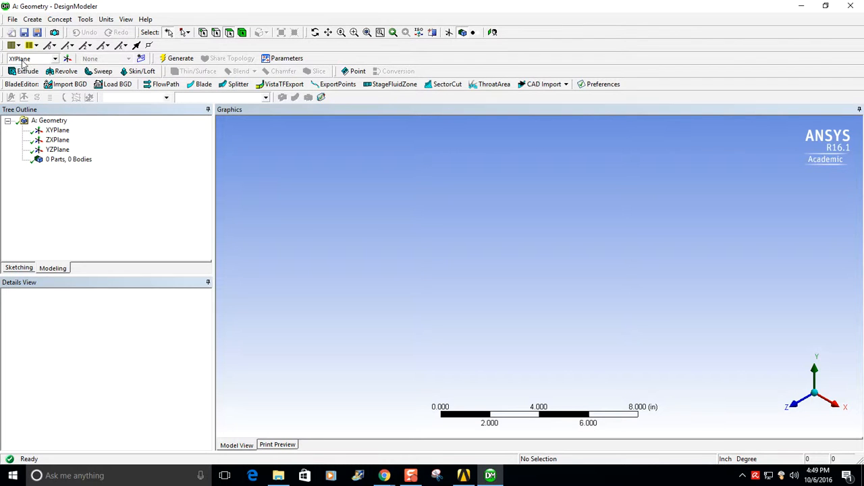
click(55, 59)
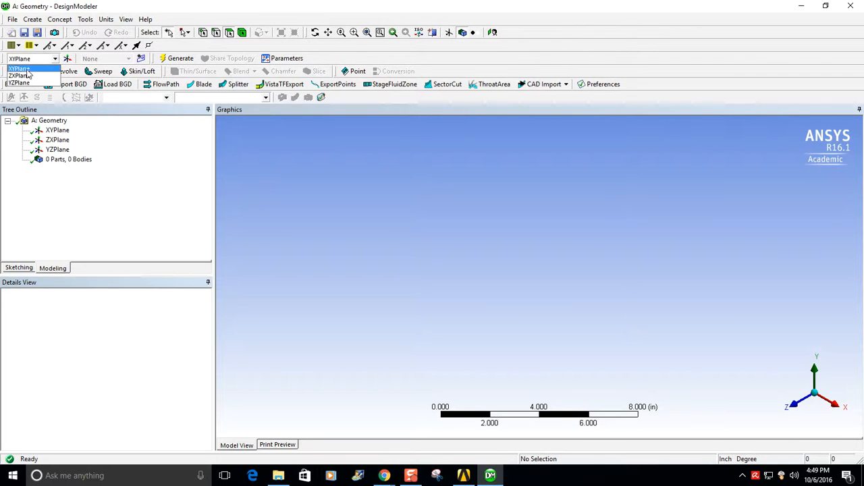
click(26, 69)
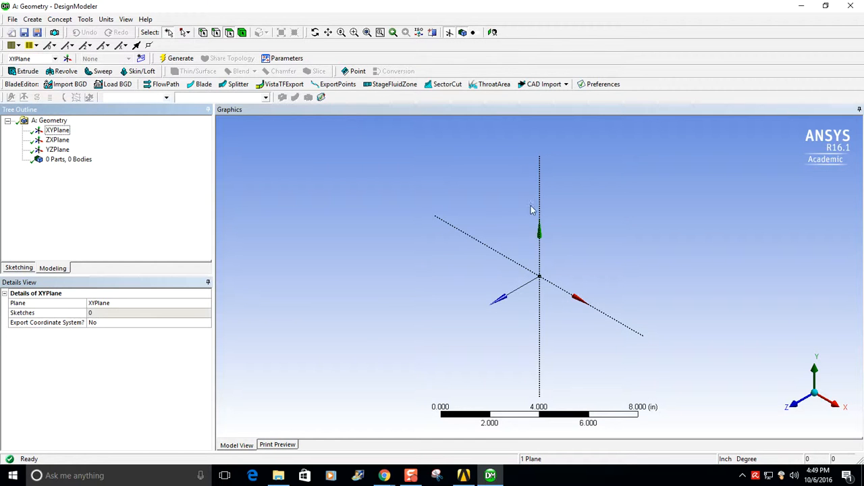
click(493, 33)
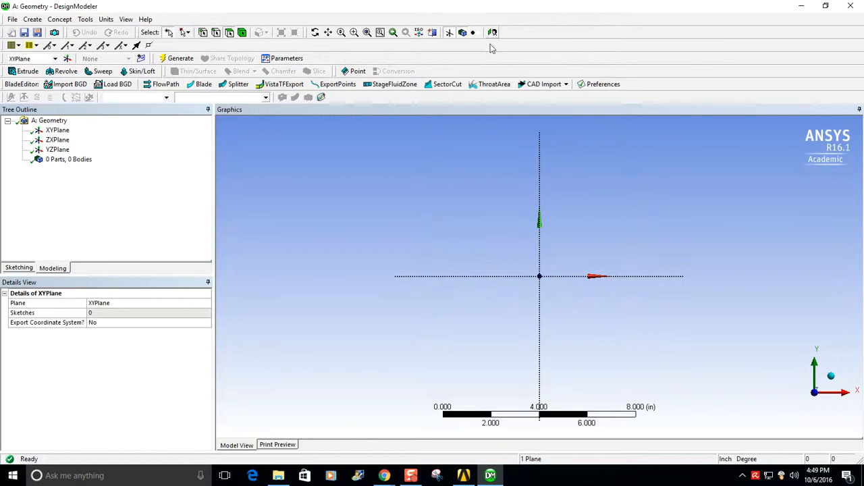
scroll(547, 302, up, 3)
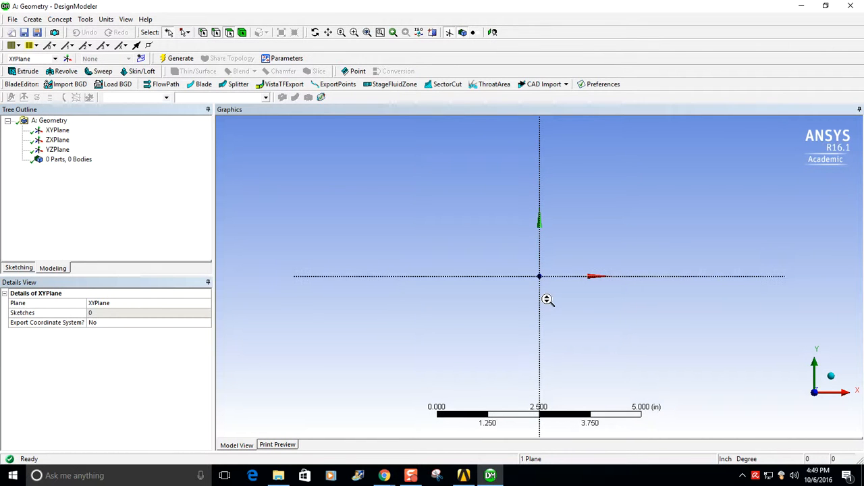
scroll(547, 300, up, 6)
scroll(547, 302, down, 5)
middle_drag(571, 240, 478, 248)
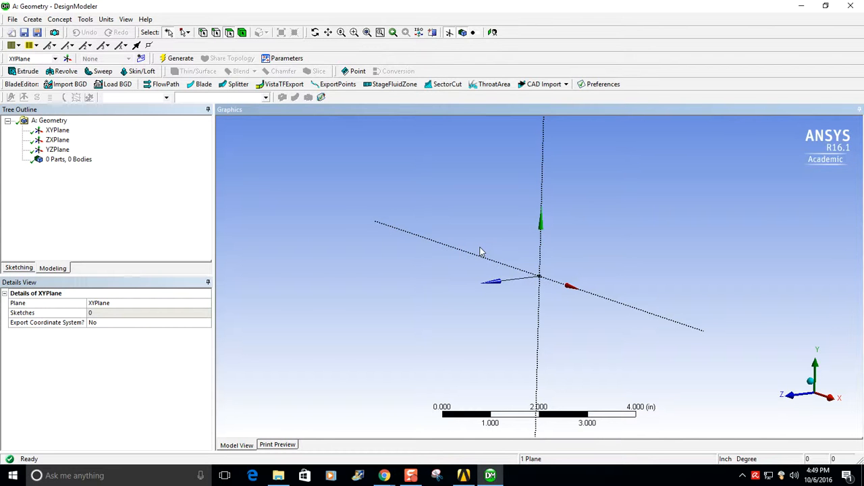
ctrl+middle_drag(480, 251, 449, 259)
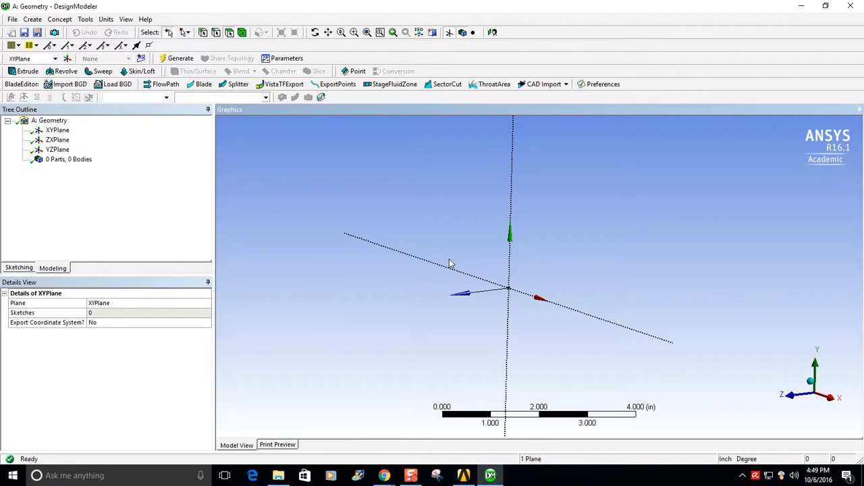
click(813, 386)
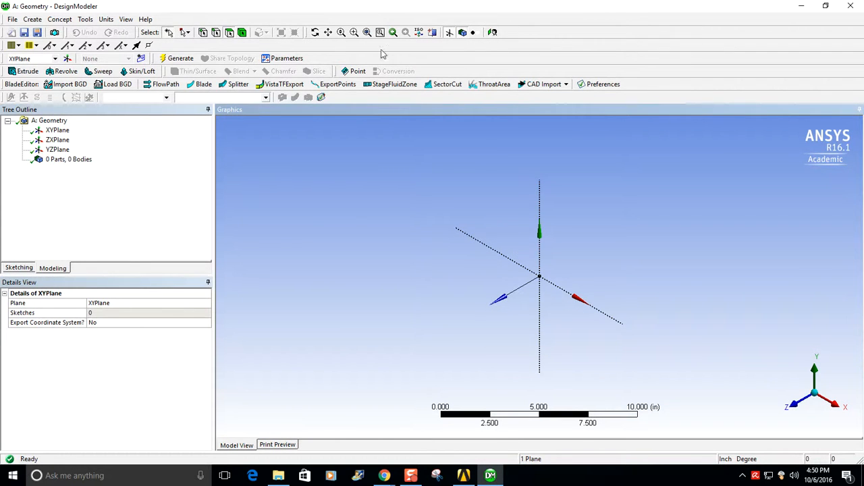
Facing the XY plane, sketch a rectangle about 12 in wide and 7 in high enclosing the origin.
click(493, 32)
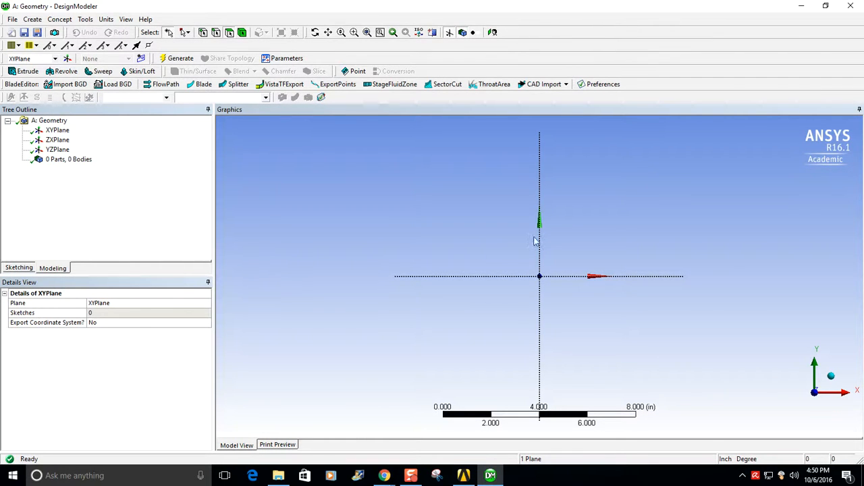
click(19, 269)
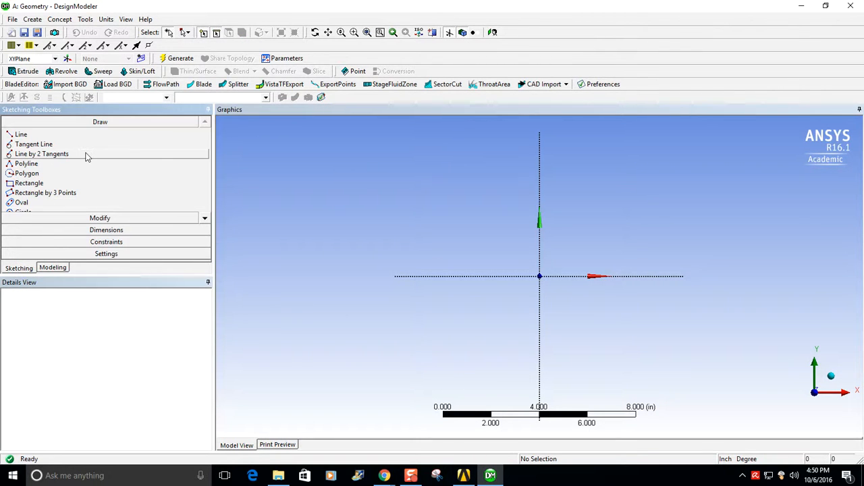
click(29, 183)
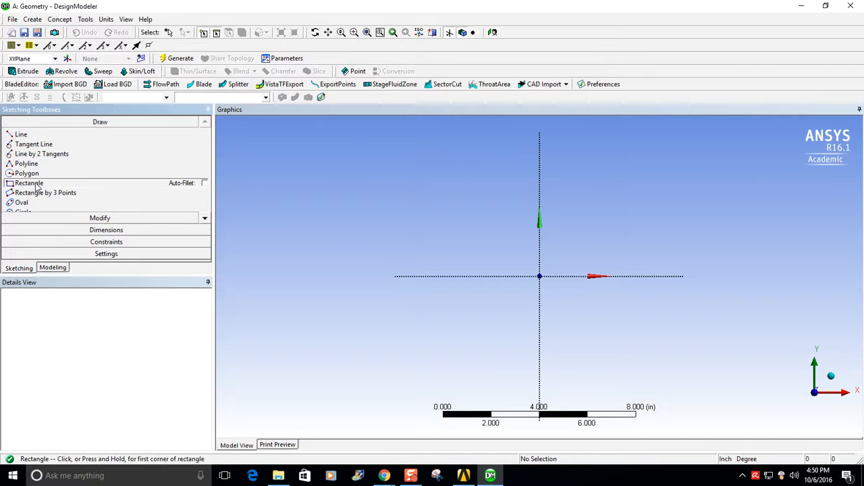
click(413, 197)
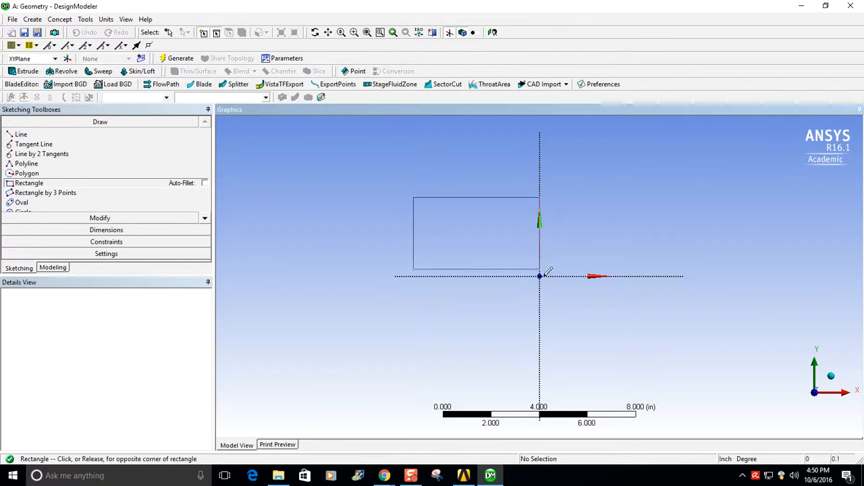
click(703, 366)
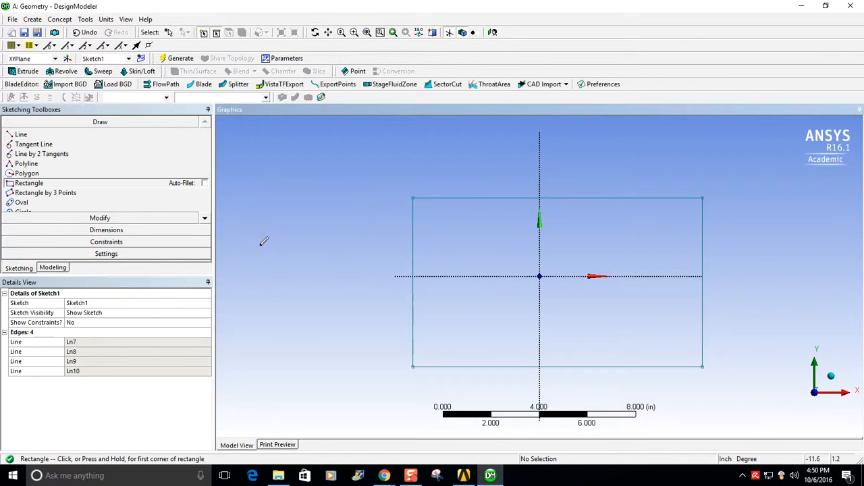
Look through the sketch constraints and check the Global and Cursor options of Auto Constraints.
click(106, 244)
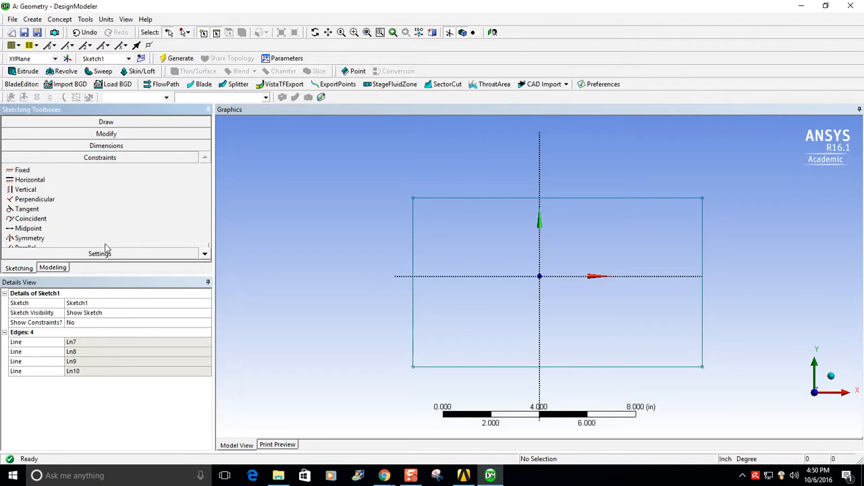
click(209, 253)
click(209, 254)
click(208, 253)
click(209, 254)
click(209, 253)
click(205, 254)
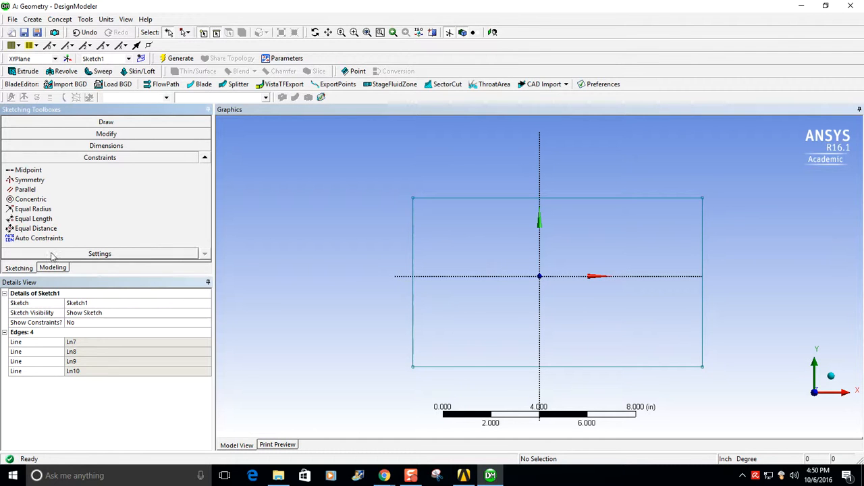
click(27, 239)
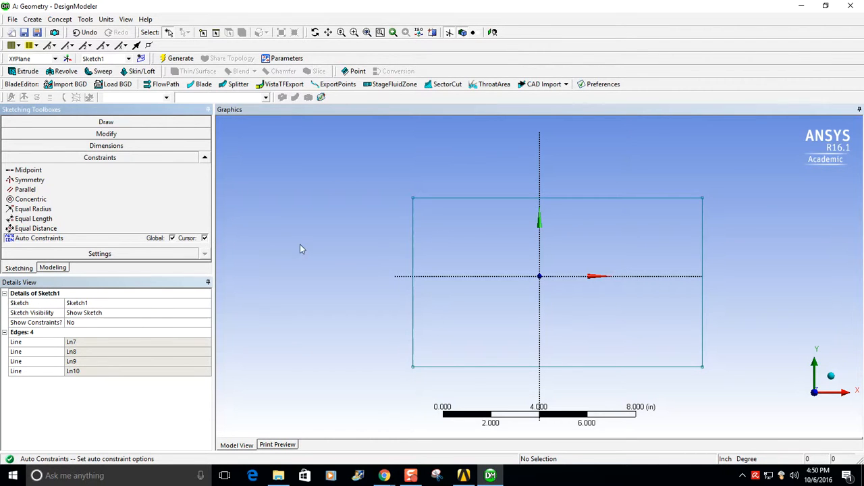
Add general dimensions for the rectangle's height on its left edge and its width on its top edge.
click(101, 146)
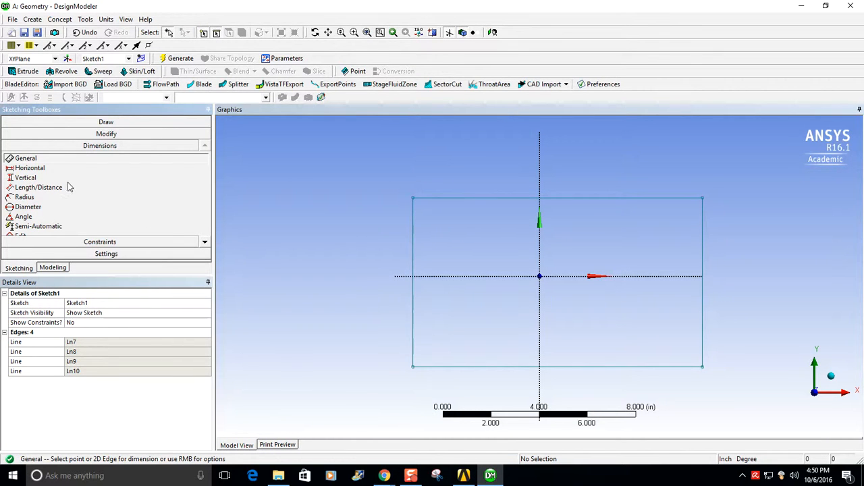
click(413, 254)
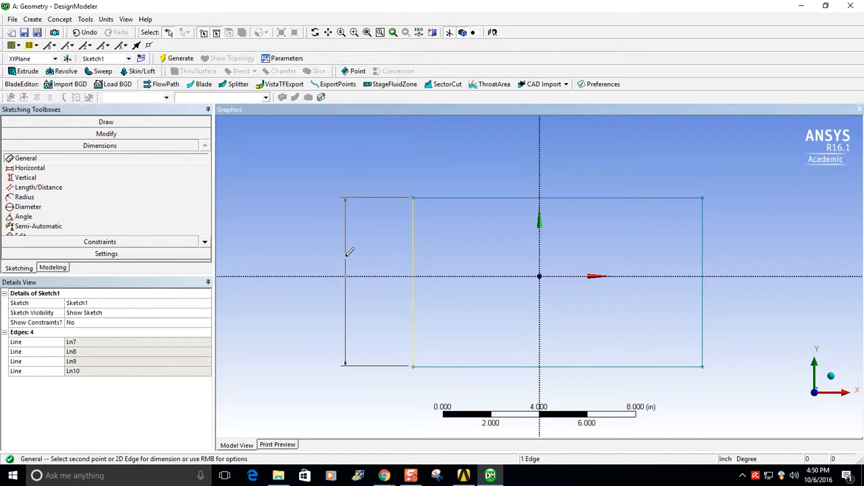
click(347, 251)
click(520, 199)
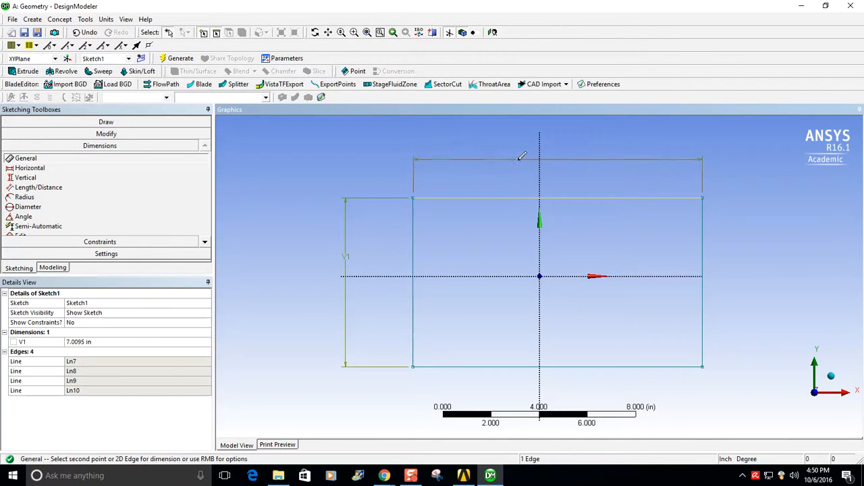
click(518, 160)
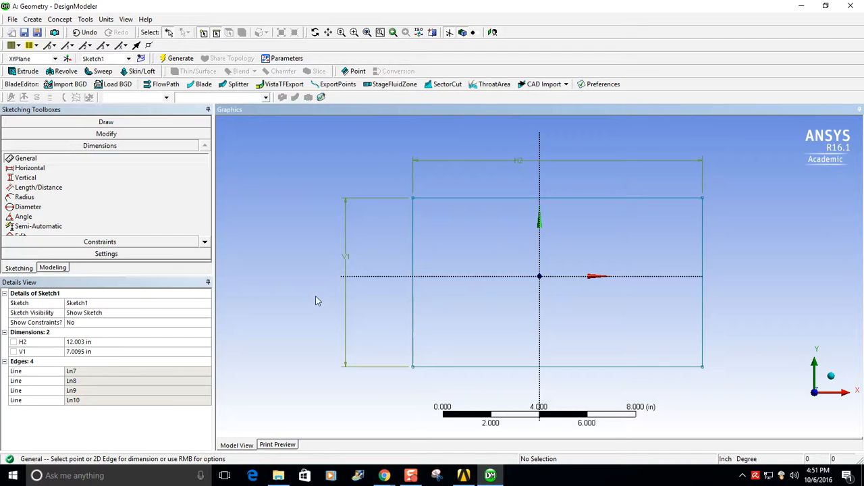
Set the rectangle's width to 8 in and its height to 4 in.
click(101, 342)
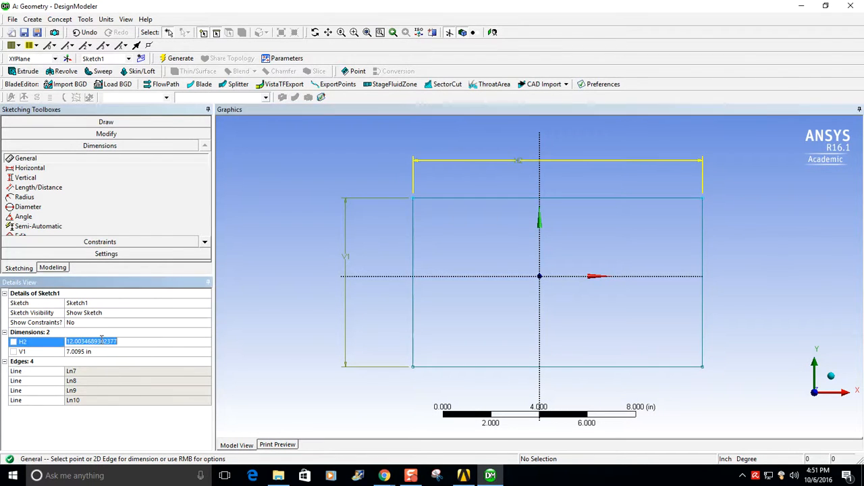
text(8)
key(Return)
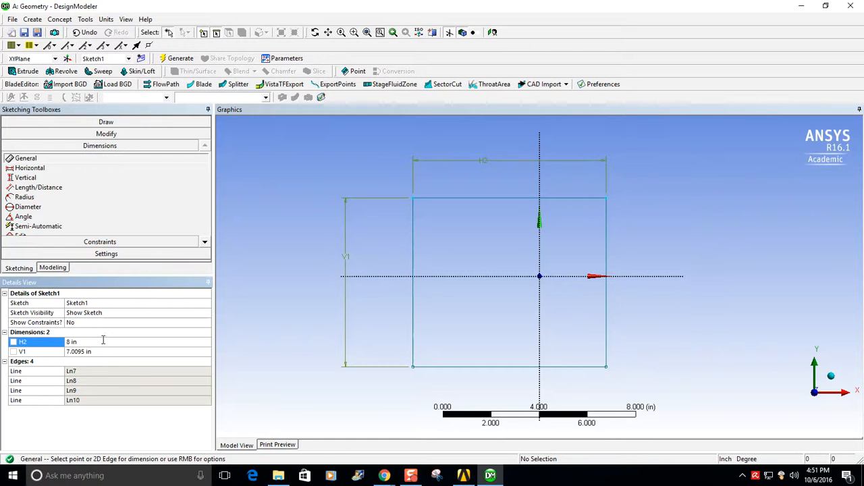
click(101, 352)
text(4)
key(Return)
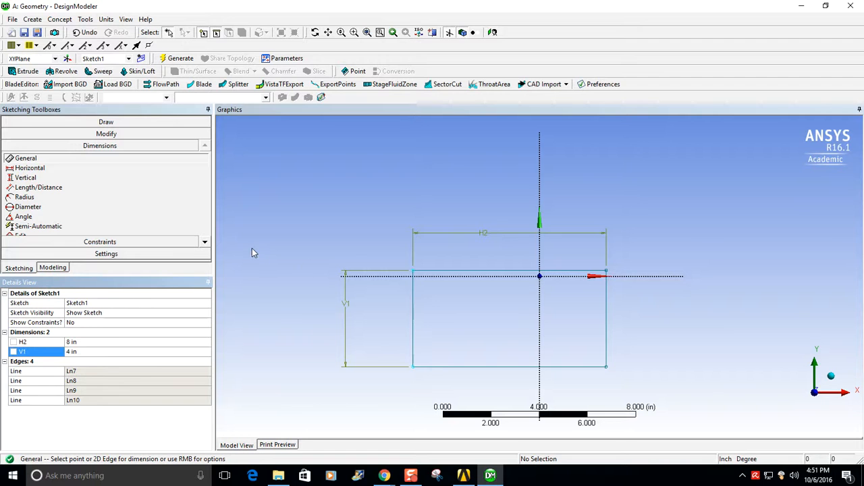
Add a horizontal dimension from the vertical axis to the rectangle's right edge and set it to 4 in.
click(39, 171)
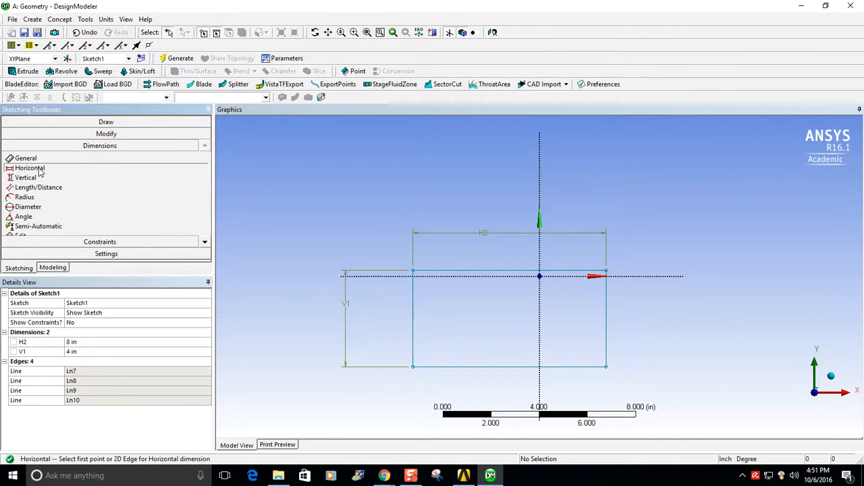
click(541, 327)
click(608, 314)
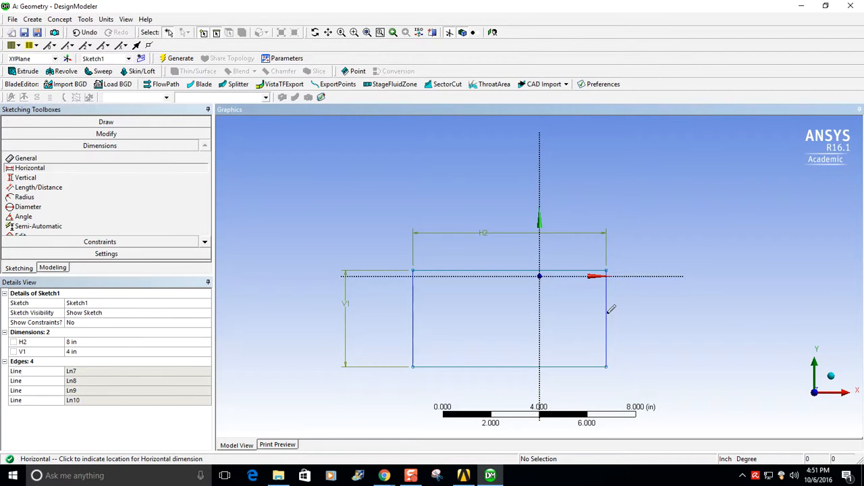
click(584, 390)
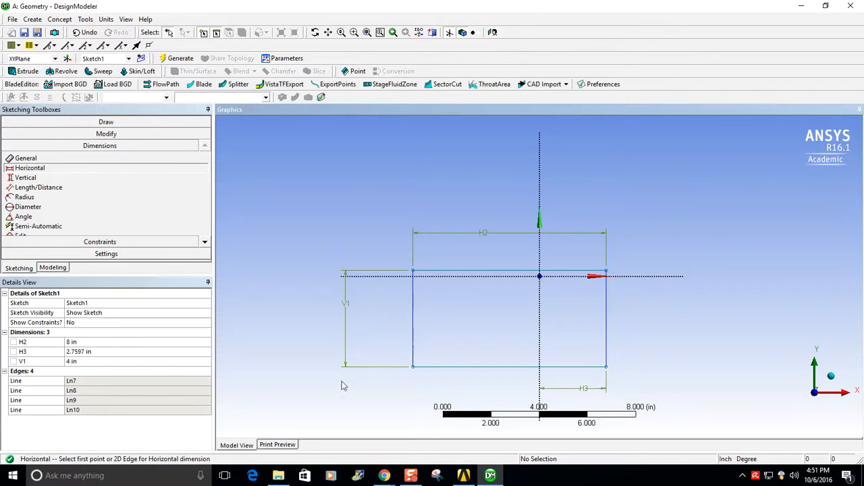
click(93, 353)
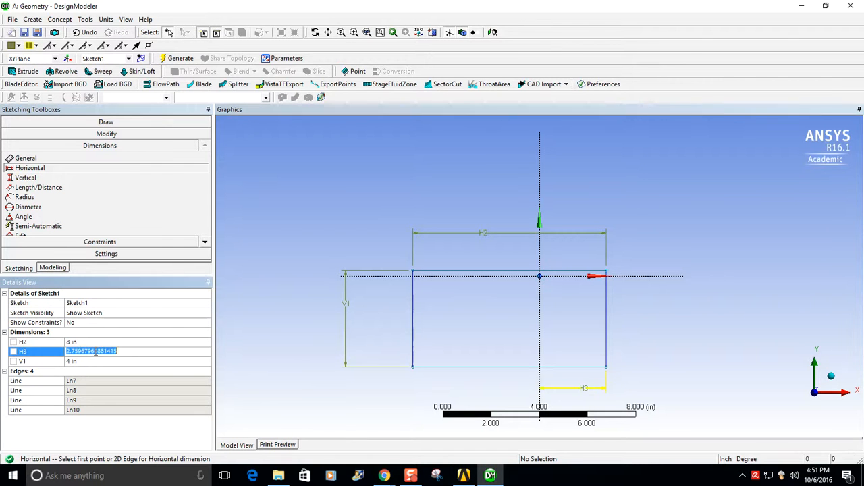
text(4)
key(Return)
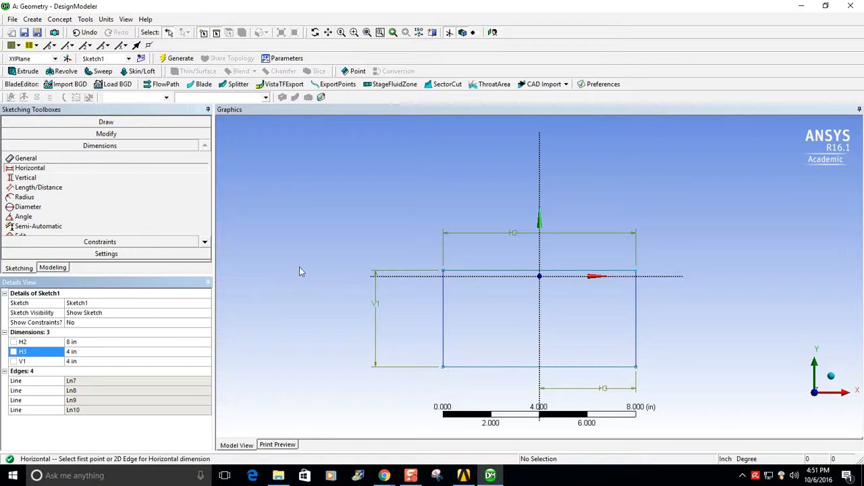
Add a vertical dimension from the horizontal axis to the rectangle's bottom edge and set it to 2 in.
click(27, 179)
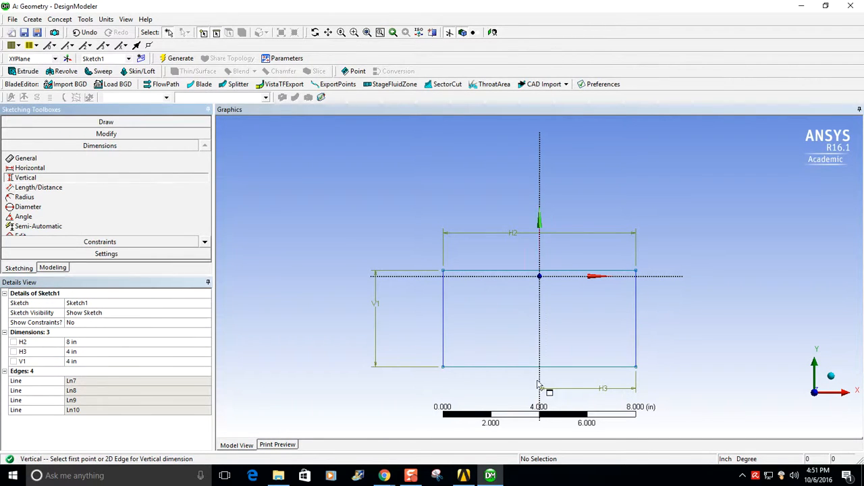
click(484, 276)
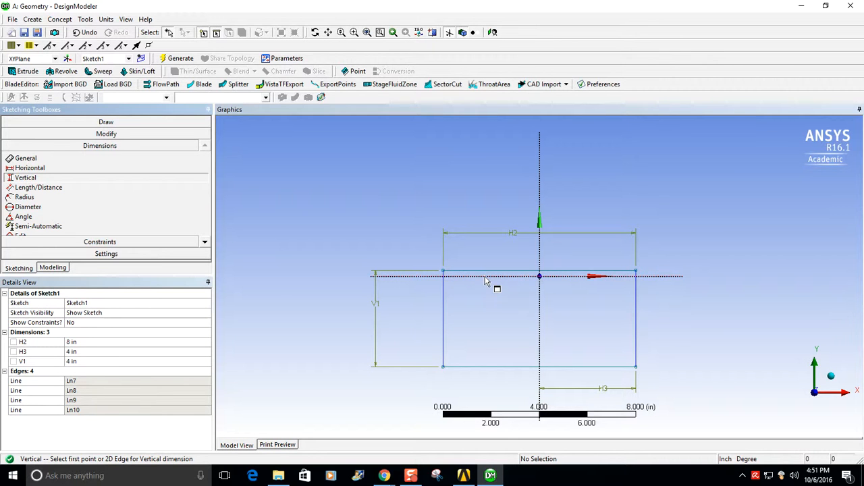
click(676, 331)
click(105, 371)
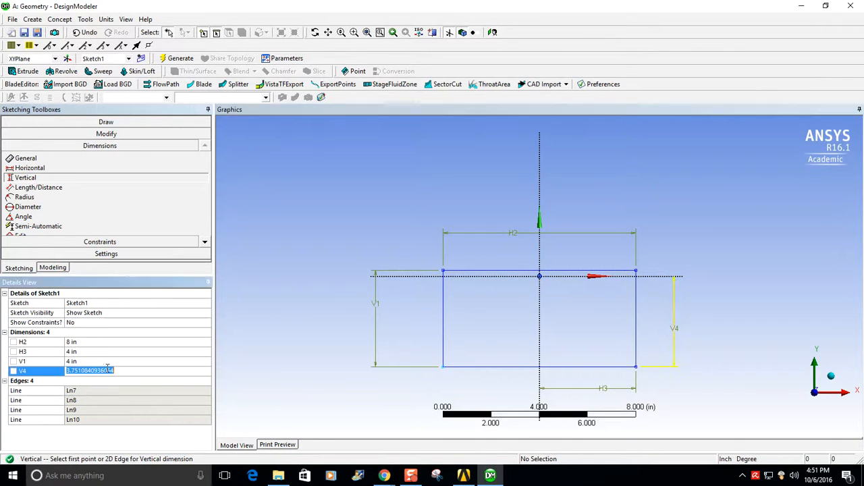
text(2)
key(Return)
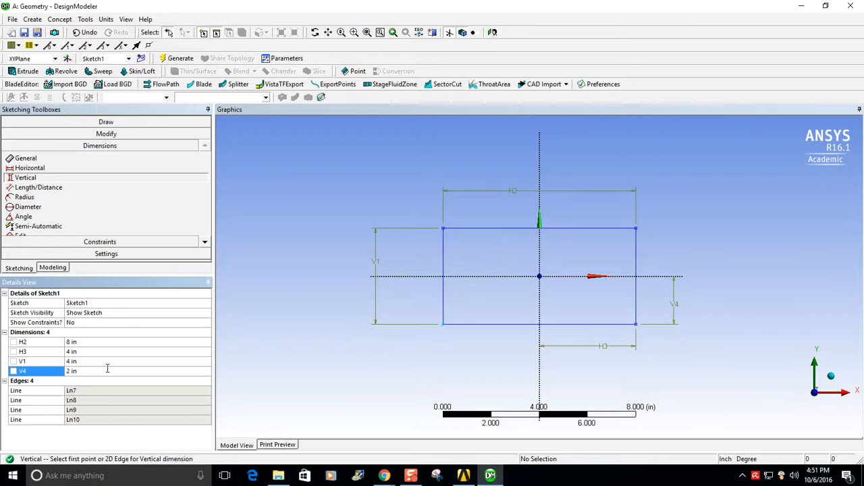
Sketch two circles about 1.24 in in diameter centred on the vertical axis, about 0.93 in above and 1.23 in below the origin.
scroll(562, 269, up, 2)
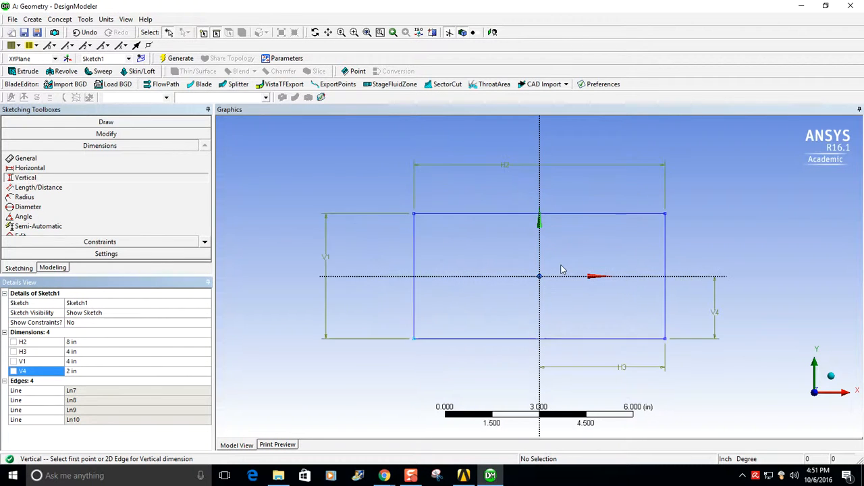
scroll(562, 269, up, 1)
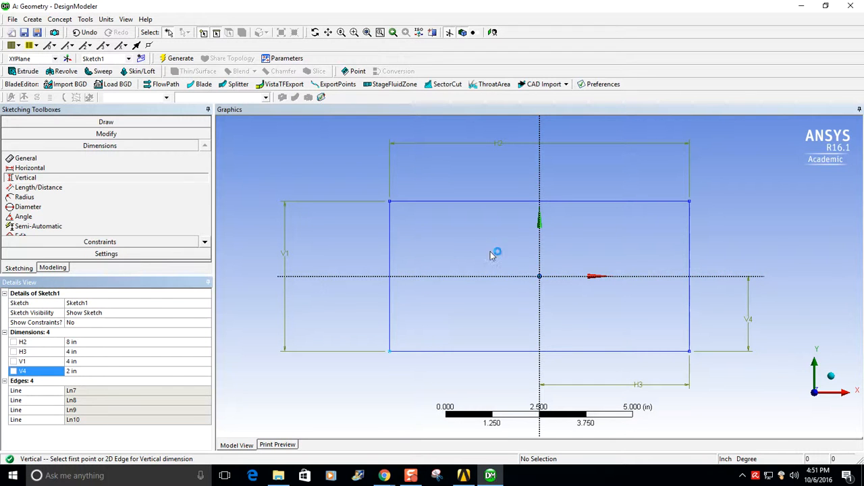
click(107, 124)
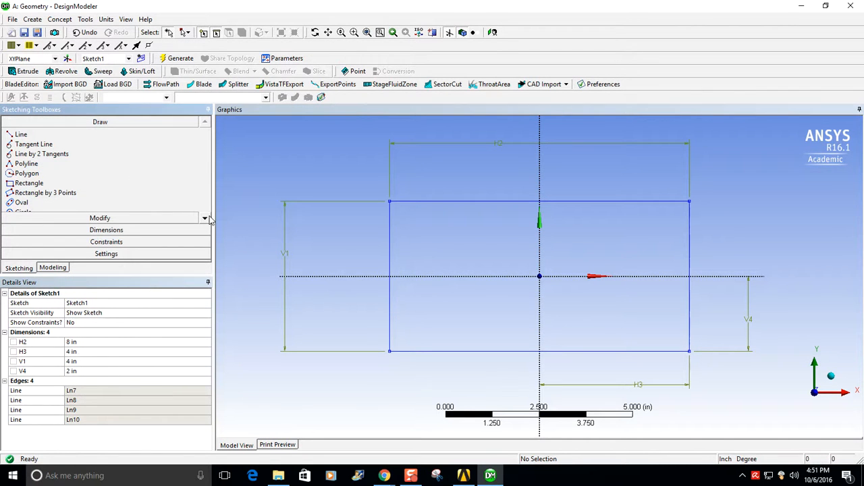
scroll(206, 216, down, 1)
click(23, 202)
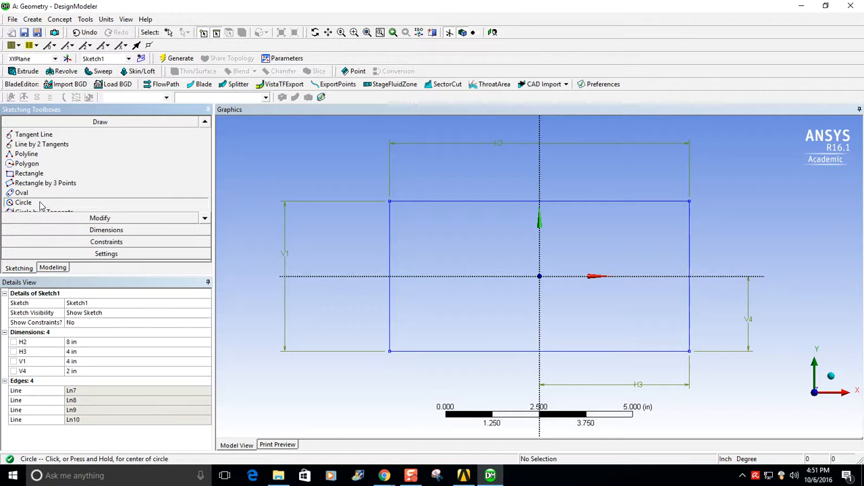
click(538, 241)
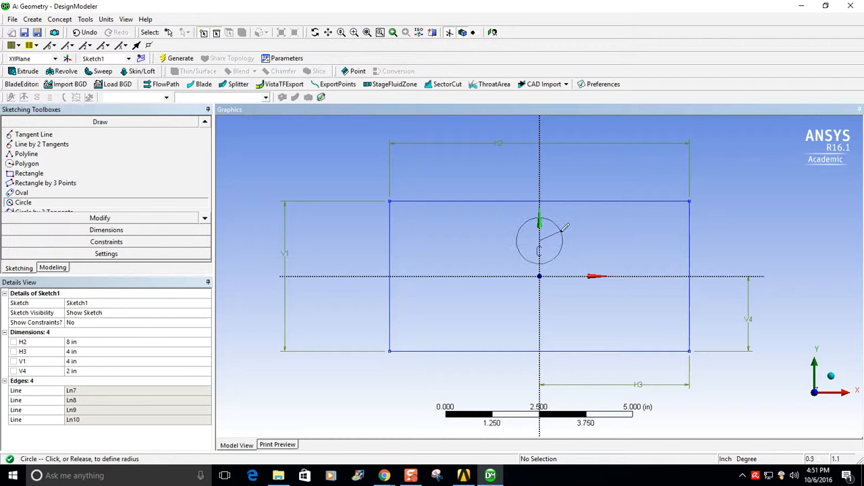
click(555, 226)
click(540, 322)
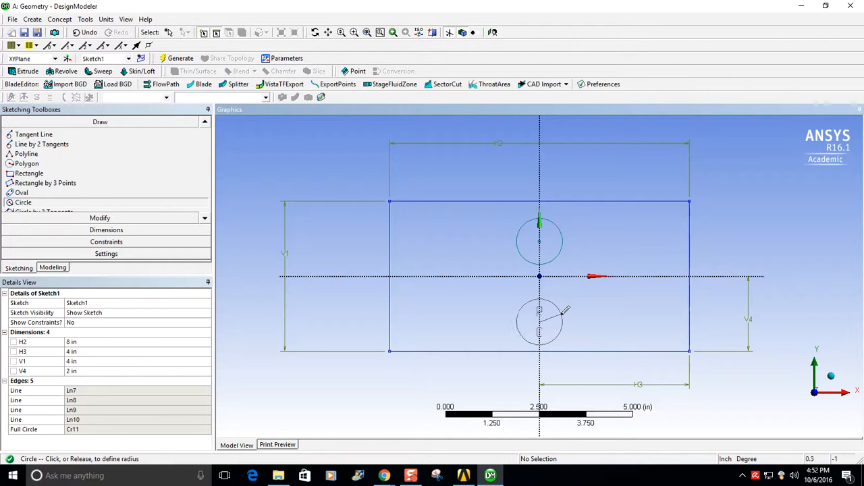
click(562, 312)
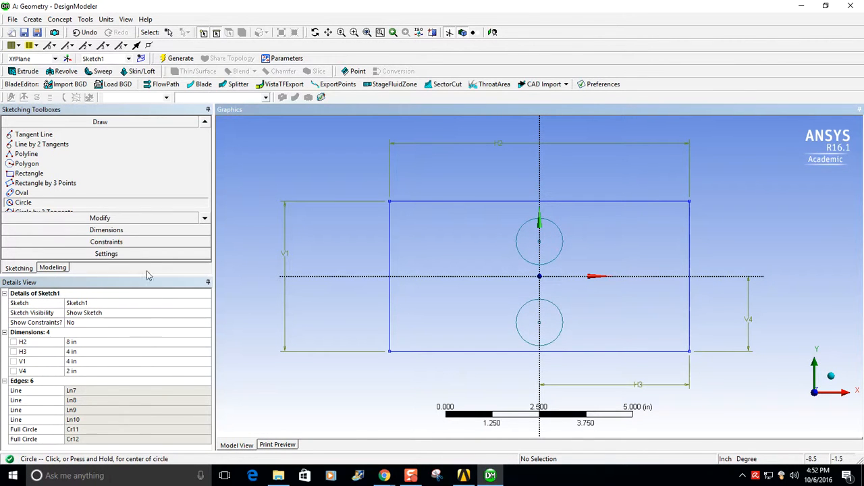
Add vertical dimensions from the horizontal axis to the centres of the upper and lower circles.
click(106, 230)
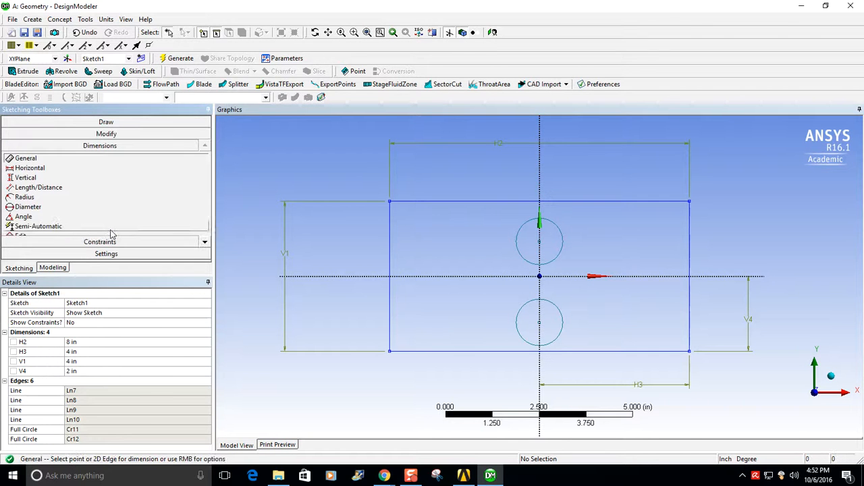
click(27, 177)
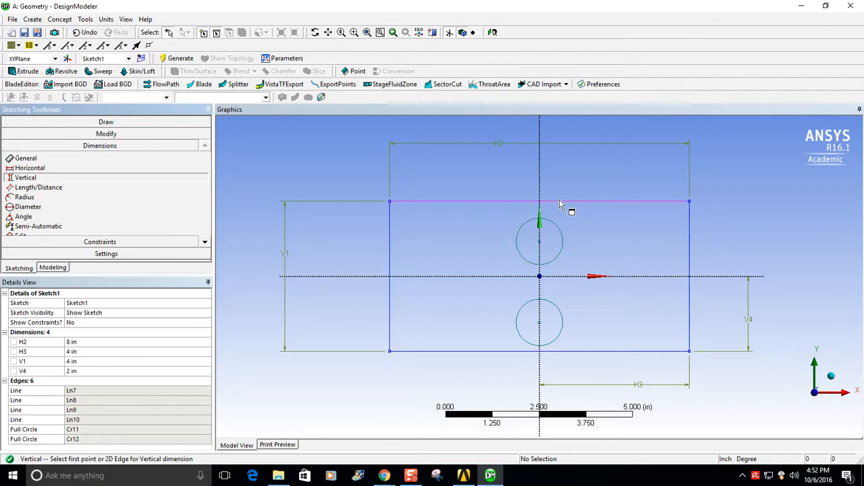
click(566, 278)
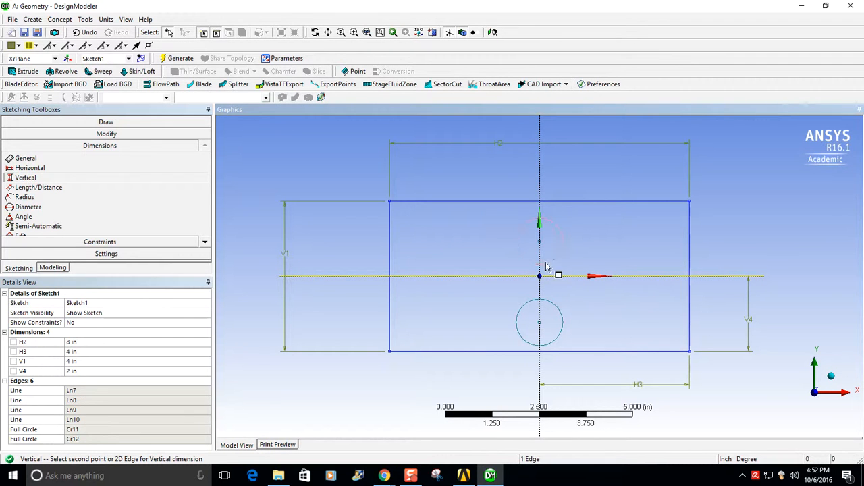
click(539, 242)
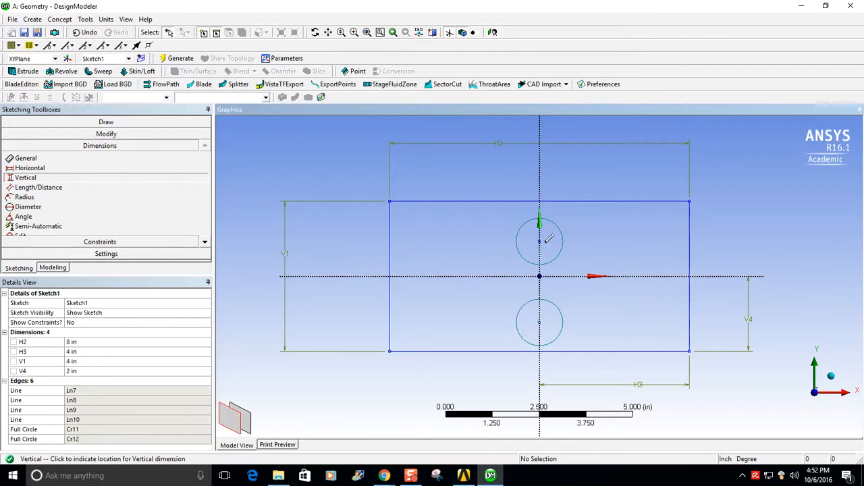
click(589, 254)
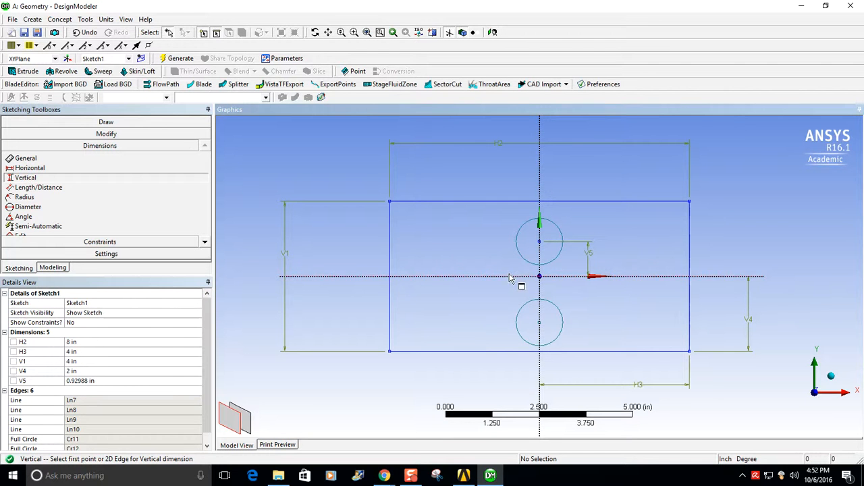
click(512, 277)
click(540, 324)
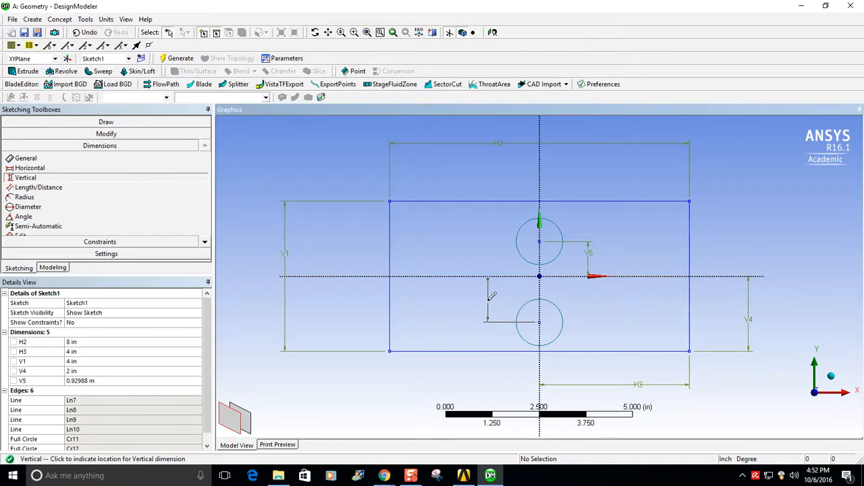
click(489, 304)
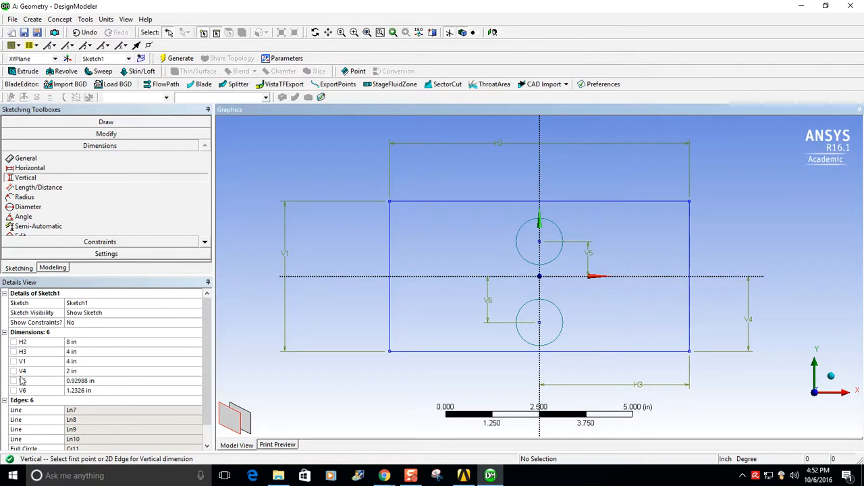
Set the vertical distances from the horizontal axis to both circle centres to 2 in.
click(101, 378)
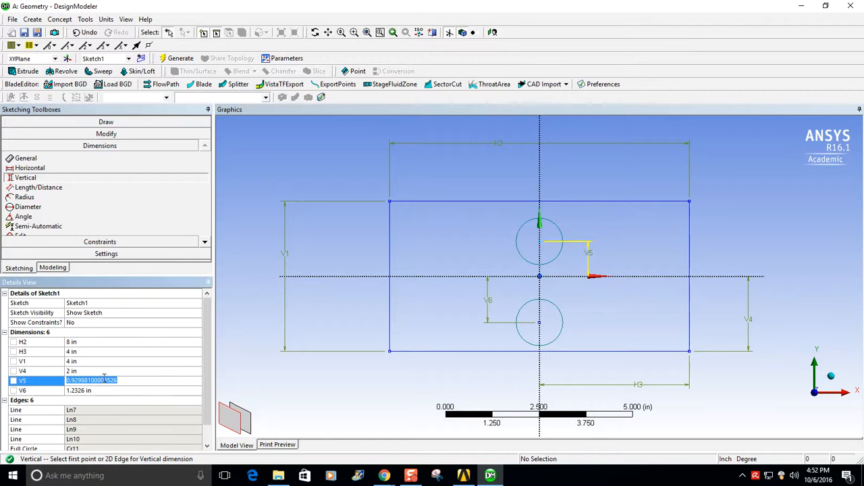
text(2)
key(Return)
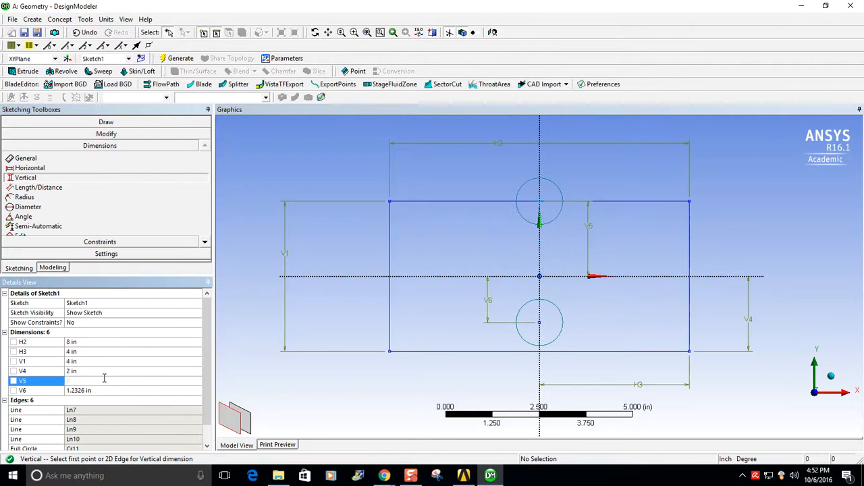
click(104, 391)
text(2)
key(Return)
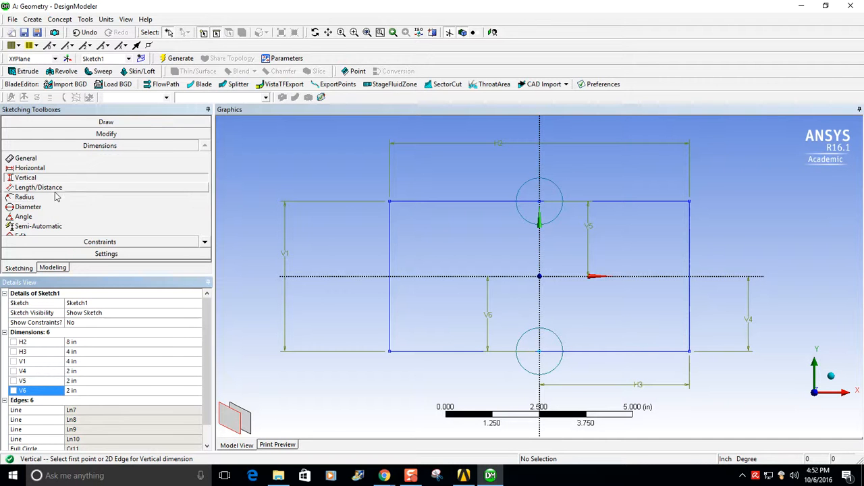
Add a diameter dimension to the upper circle.
click(78, 210)
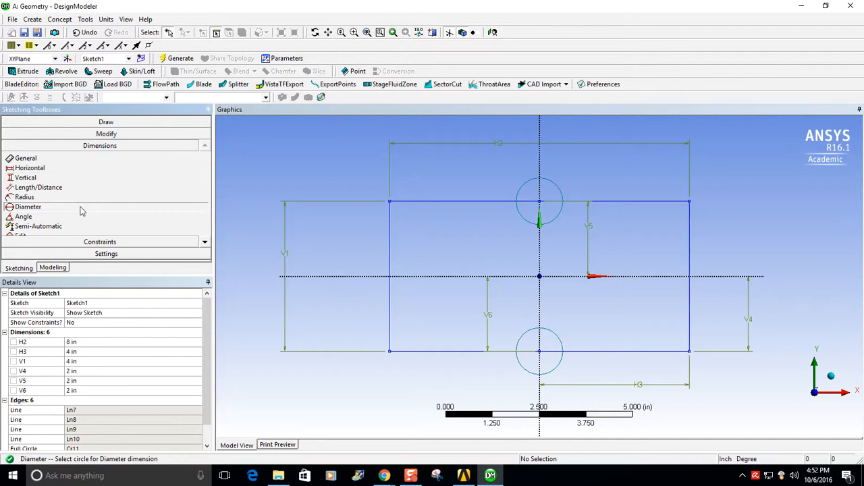
click(560, 188)
click(604, 166)
Try to add a diameter dimension to the lower circle and undo it.
click(558, 367)
click(506, 376)
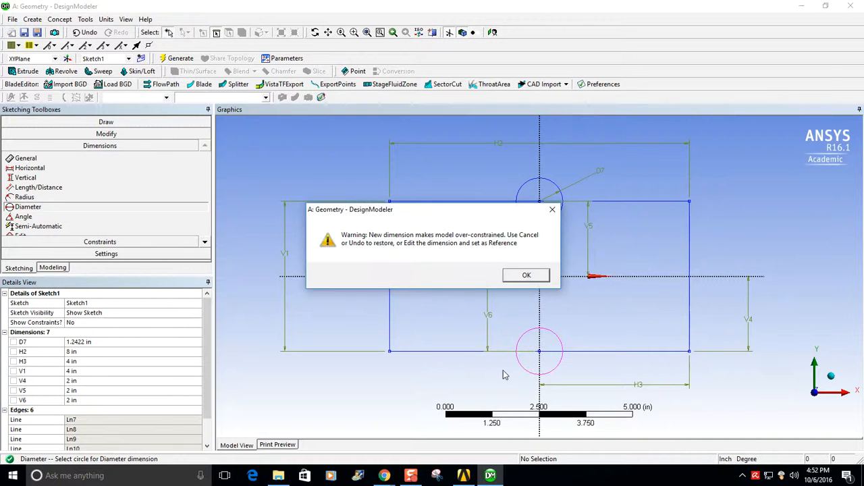
click(525, 276)
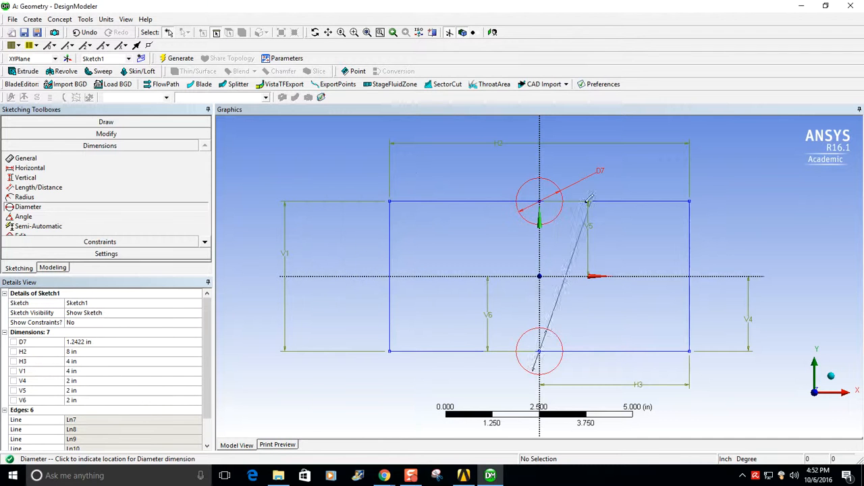
click(521, 306)
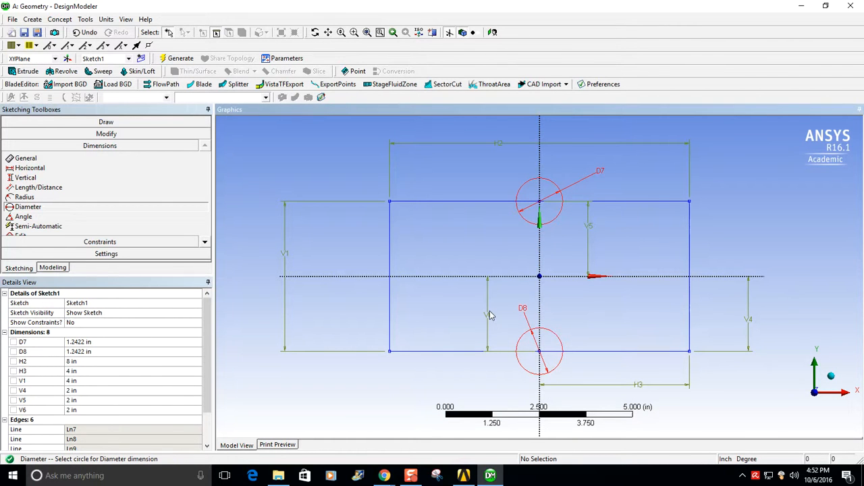
key(ctrl+z)
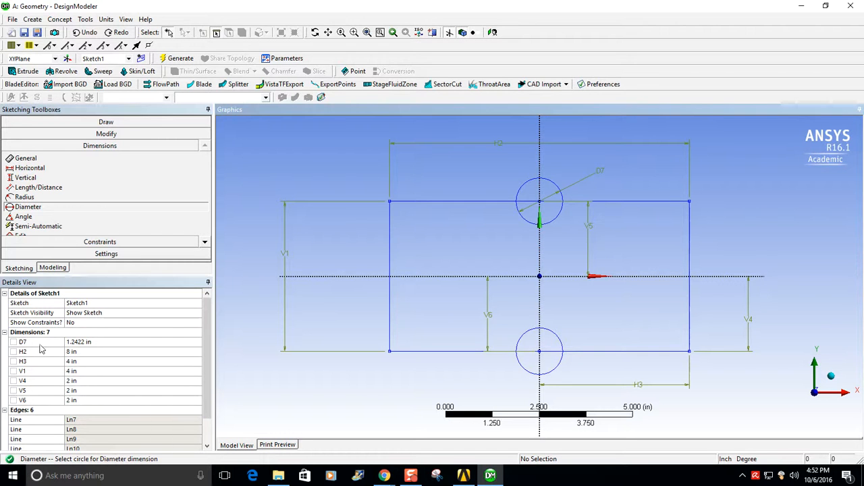
Set the upper circle's diameter to 2 in.
click(92, 342)
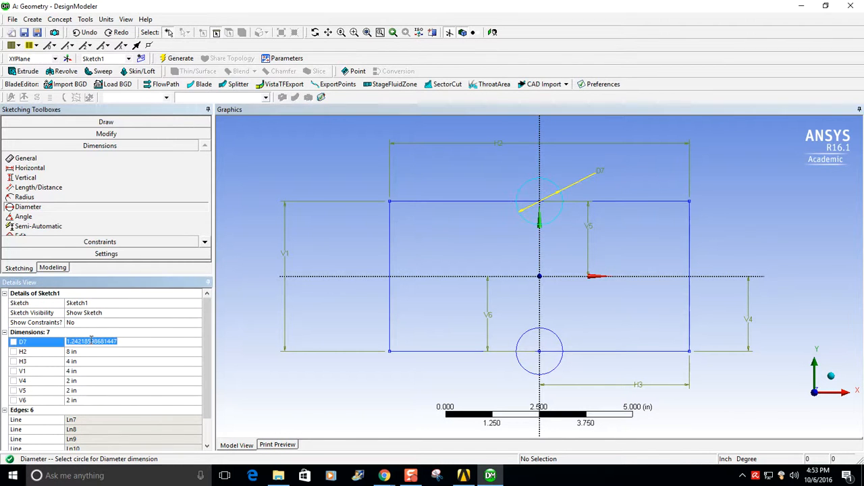
text(2)
key(Return)
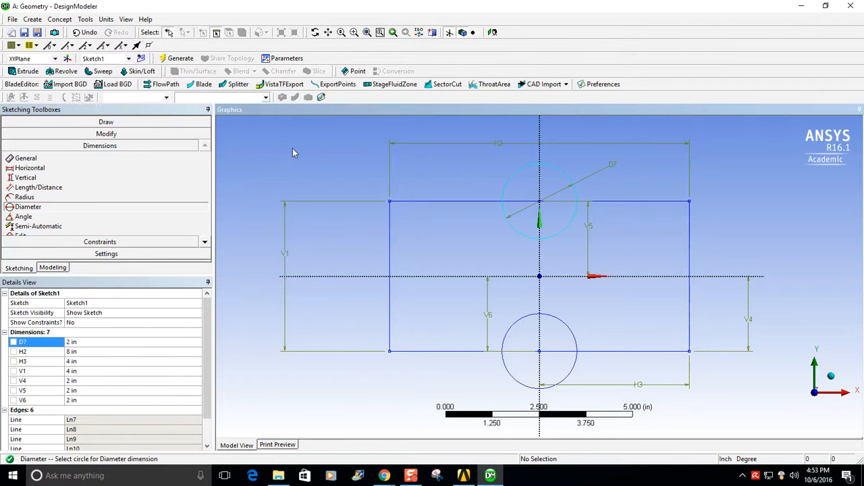
Trim away the upper circle's half outside the rectangle and the rectangle's top edge between the arc ends.
click(106, 135)
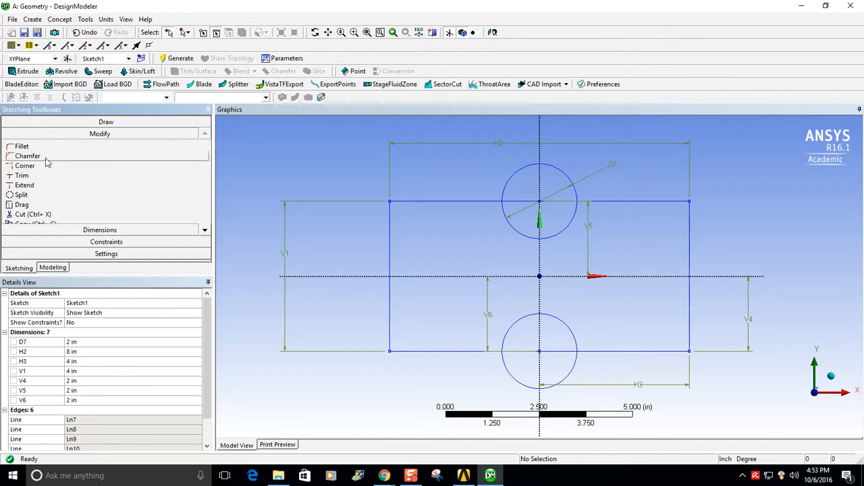
click(27, 176)
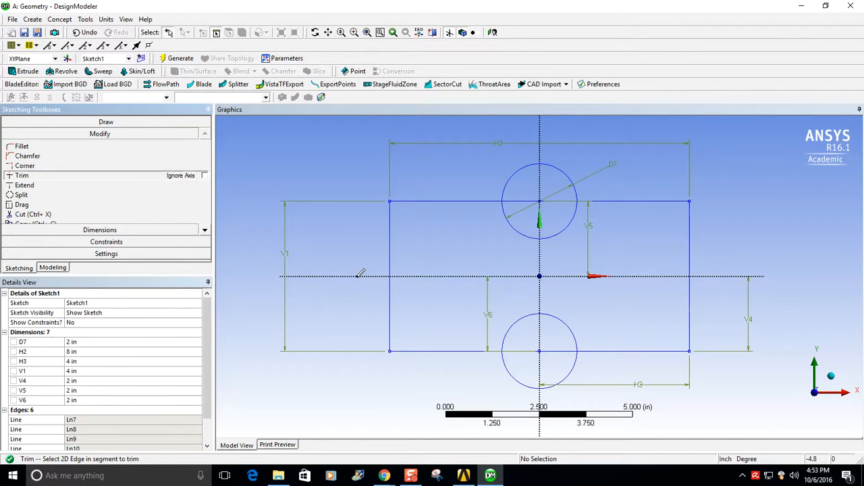
click(511, 175)
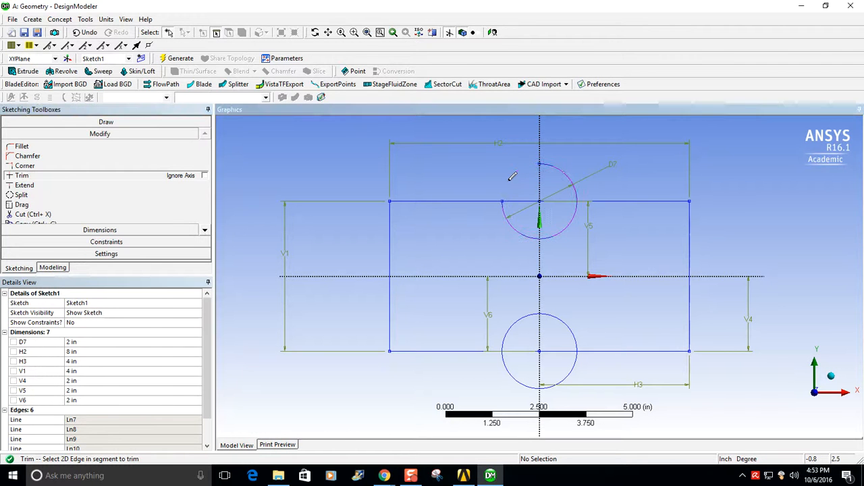
click(563, 168)
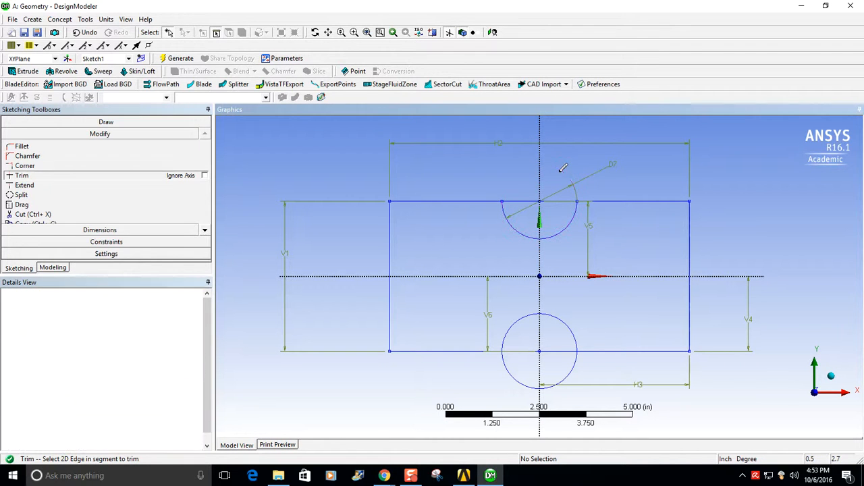
click(518, 199)
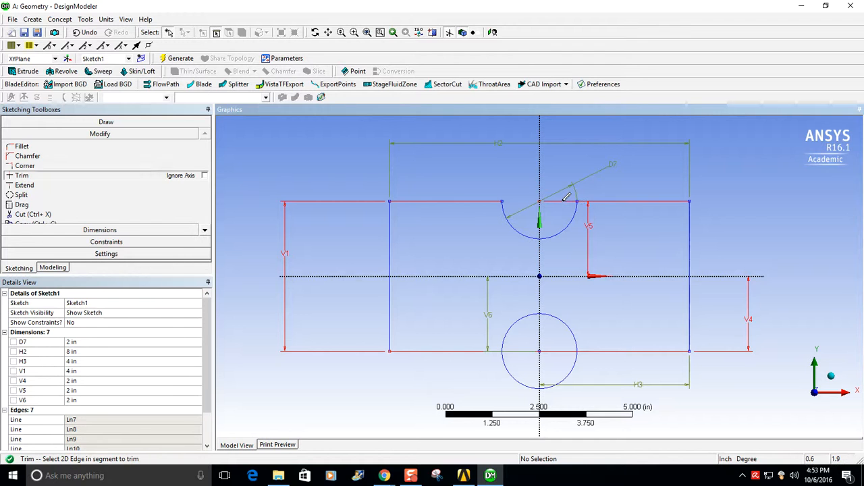
Trim away the lower circle's half outside the rectangle and the rectangle's bottom edge between the arc ends.
click(517, 364)
click(569, 374)
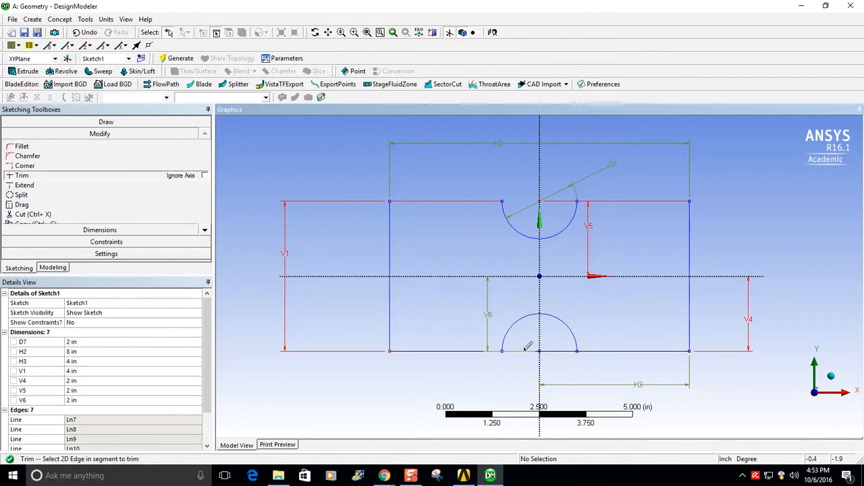
click(548, 348)
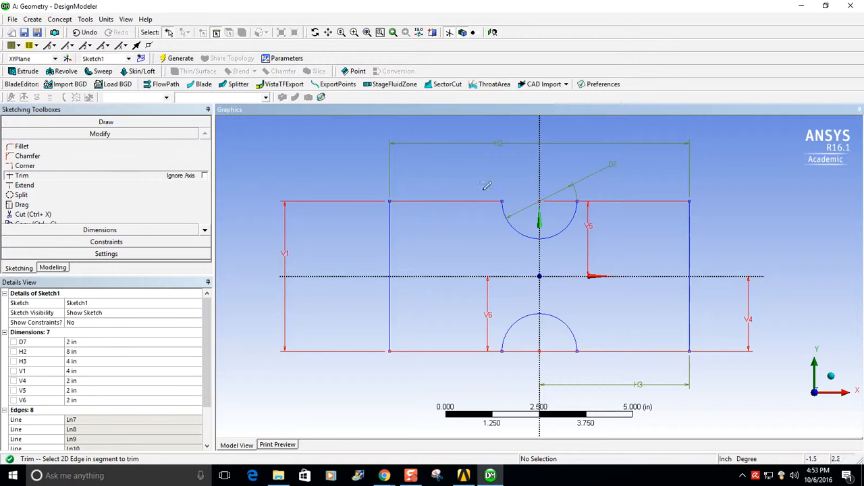
Extrude the notched plate sketch 1 in as added material in the normal direction and generate the solid.
click(21, 74)
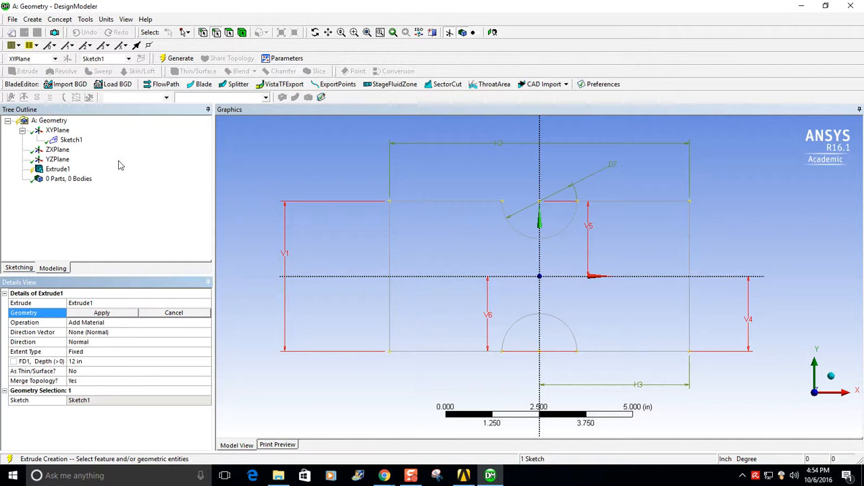
click(79, 143)
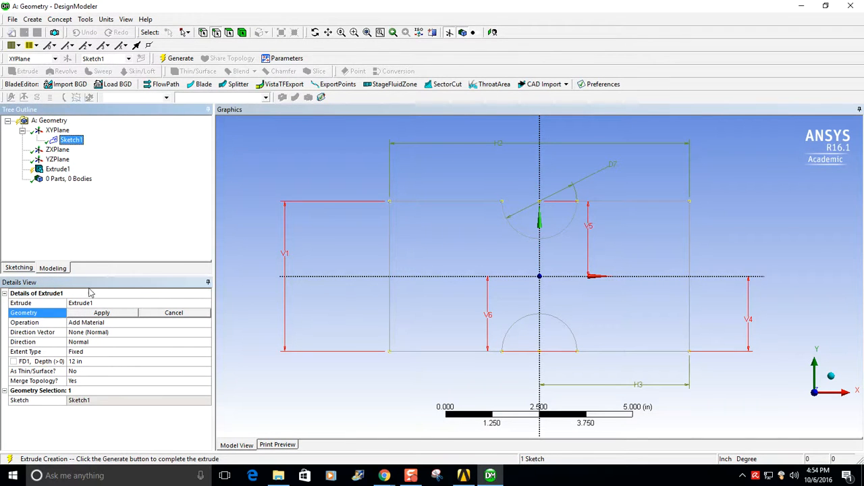
click(88, 314)
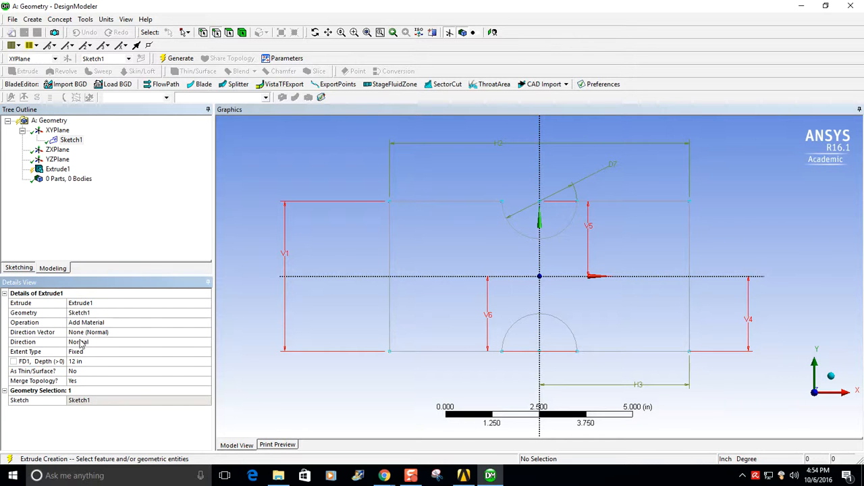
click(92, 362)
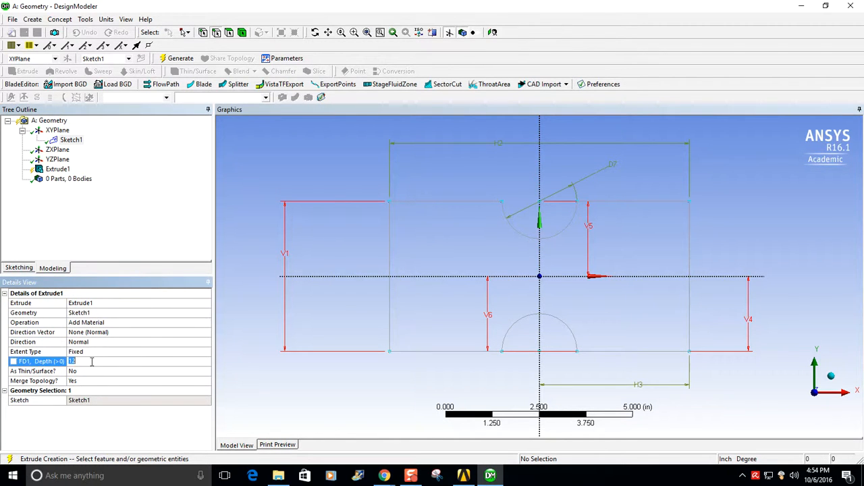
key(Return)
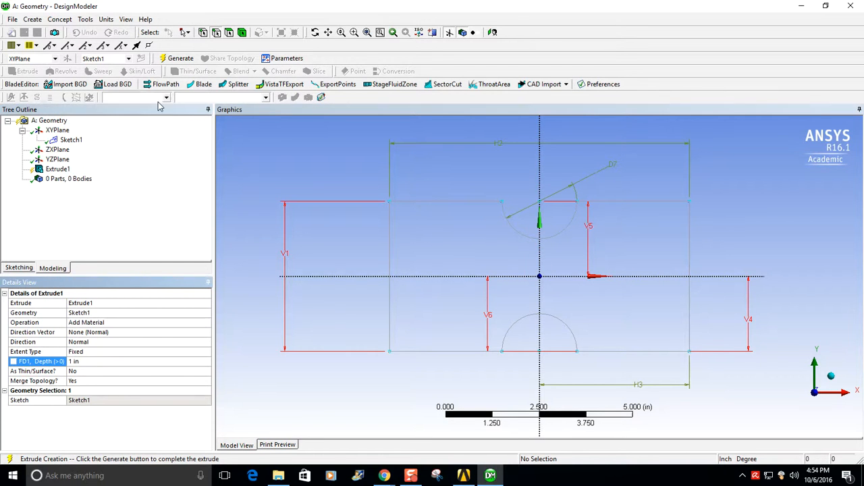
click(165, 59)
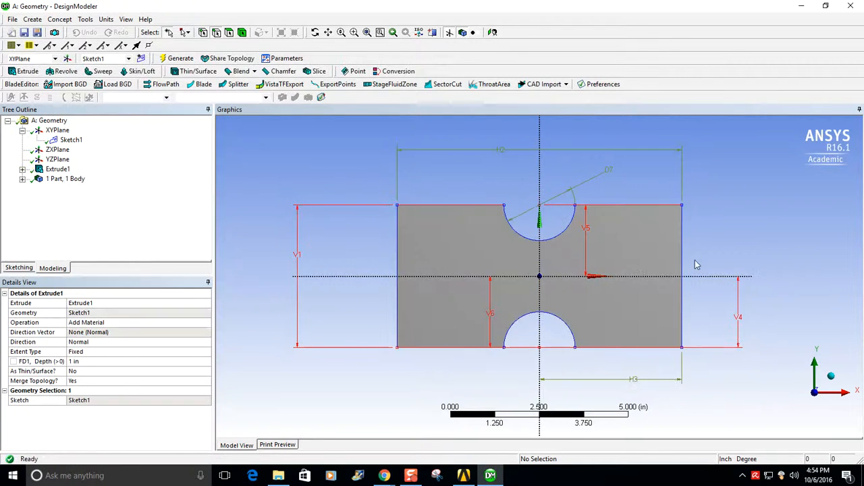
Change the plate extrusion's direction to Both - Symmetric with a depth of 0.5 in and regenerate the solid.
mouse_move(704, 237)
middle_down()
mouse_move(701, 230)
mouse_move(658, 250)
mouse_move(632, 273)
mouse_move(681, 229)
mouse_move(725, 223)
mouse_move(637, 235)
mouse_move(596, 270)
mouse_move(555, 254)
middle_up()
middle_drag(624, 252, 606, 241)
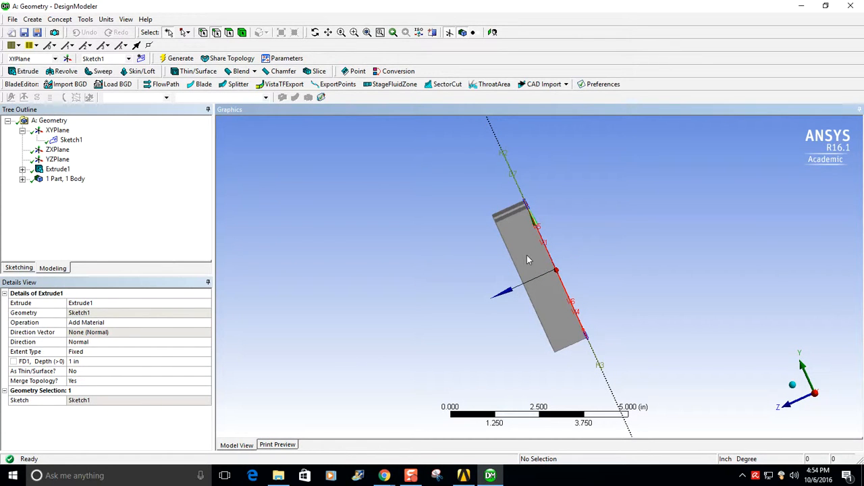
middle_drag(442, 247, 473, 233)
click(49, 169)
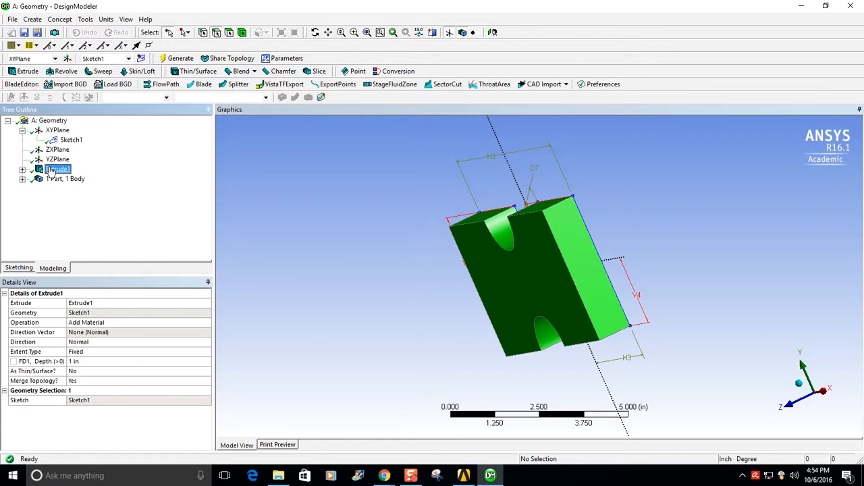
click(86, 344)
click(206, 343)
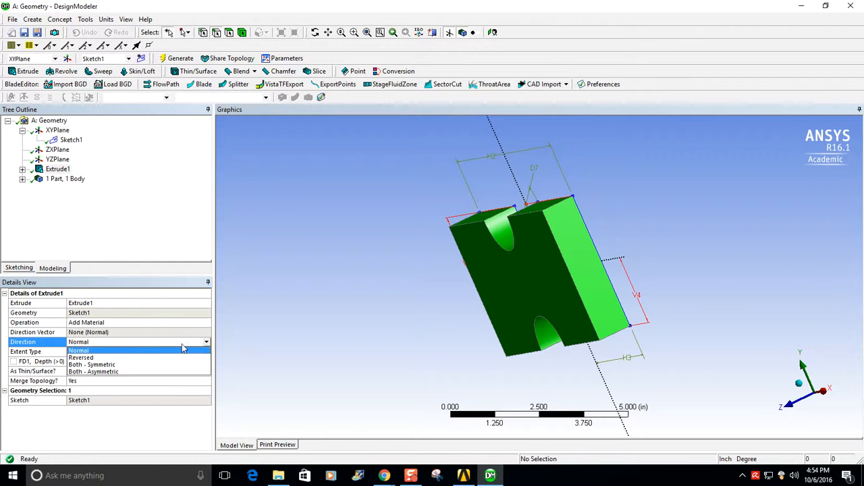
click(118, 365)
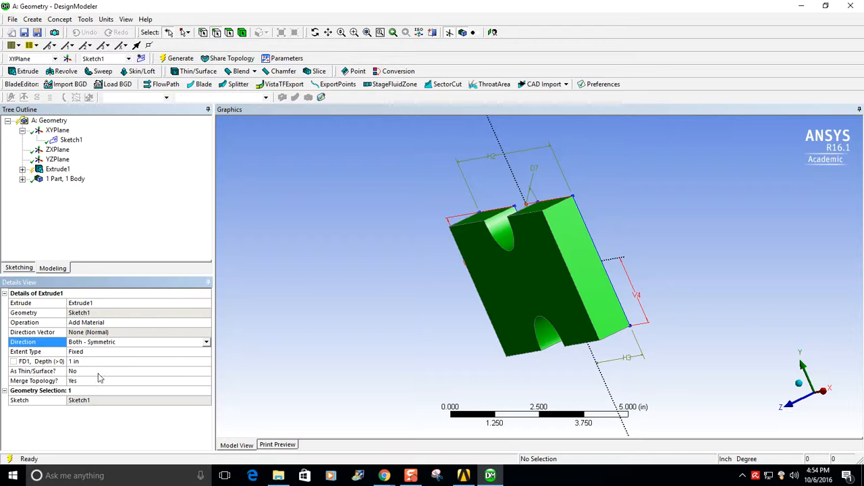
click(93, 362)
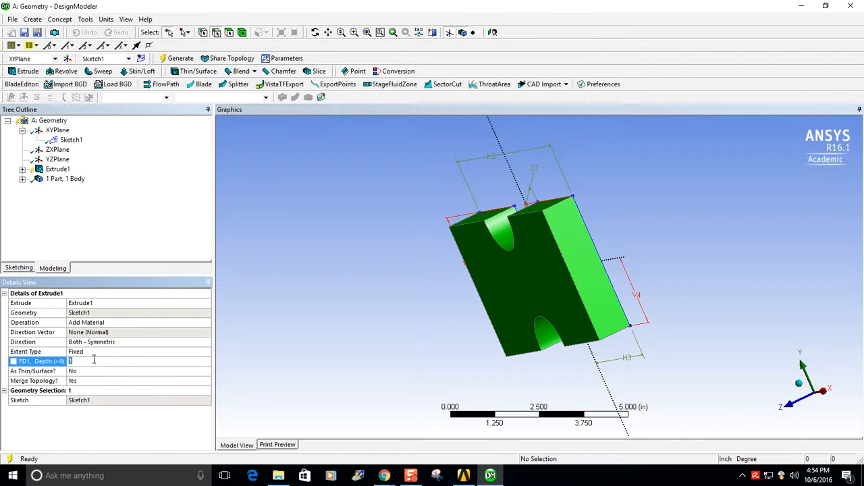
text(0.5)
key(Return)
click(177, 58)
Hide the sketch used by the plate extrusion so only the solid is displayed.
middle_drag(605, 254, 738, 222)
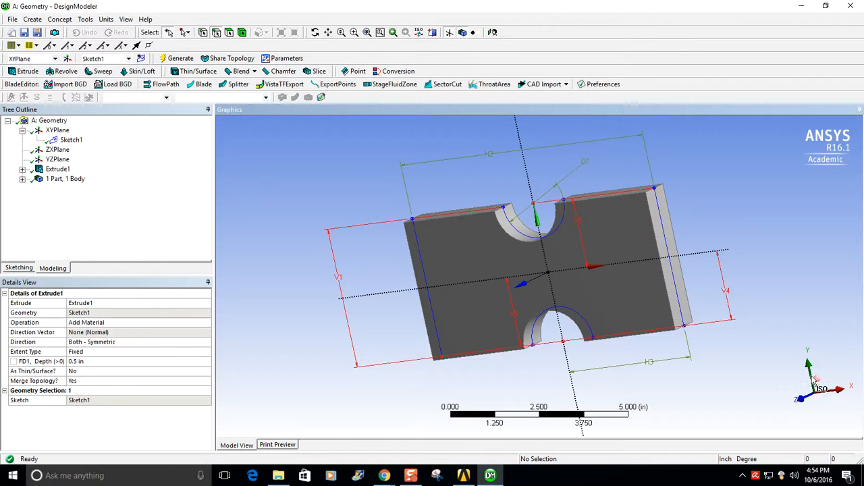
click(820, 386)
scroll(660, 292, up, 3)
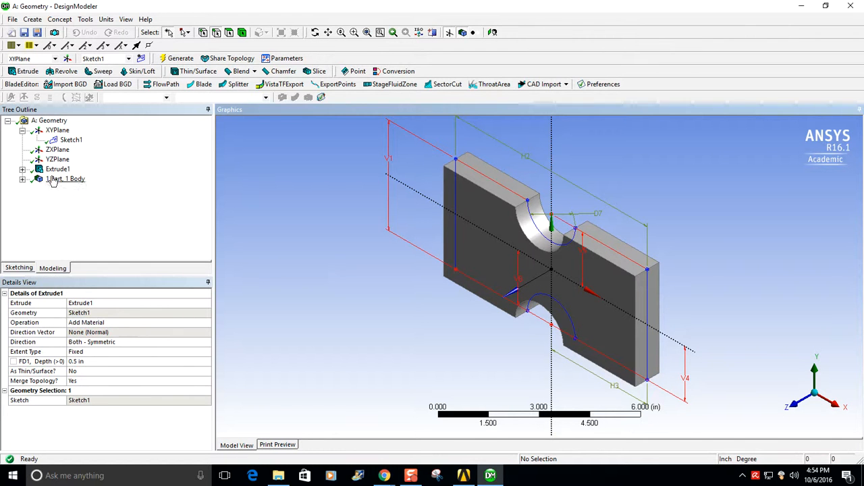
click(22, 169)
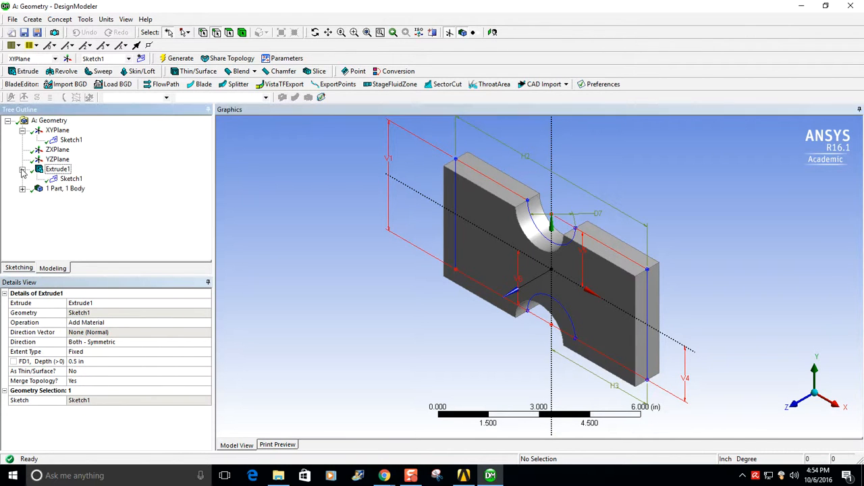
click(80, 180)
right_click(80, 179)
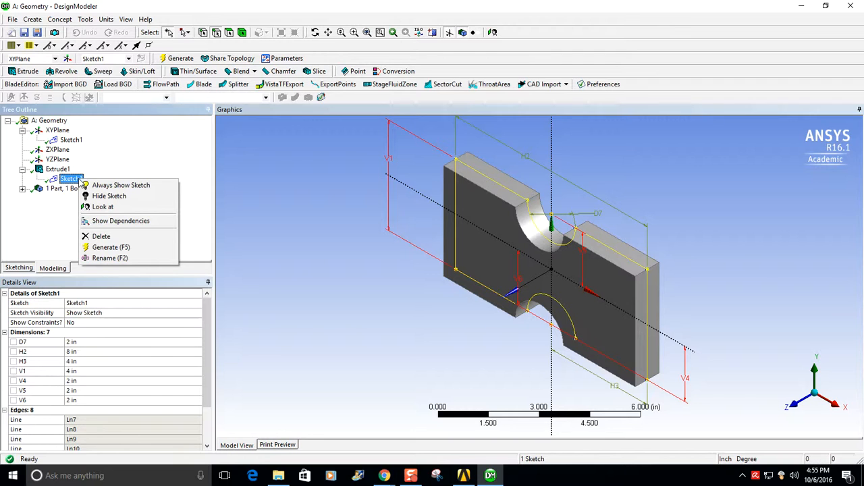
click(143, 202)
middle_drag(712, 229, 713, 208)
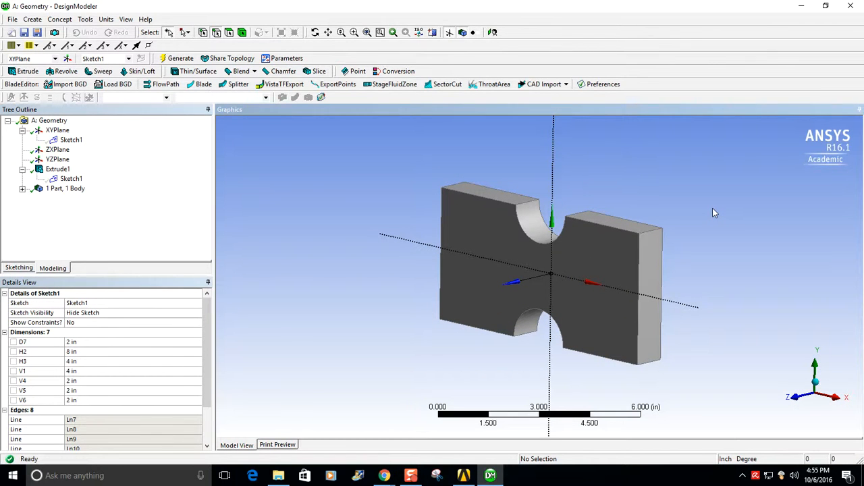
Close DesignModeler and rename the geometry system in the Workbench project schematic as 1-4.
click(15, 21)
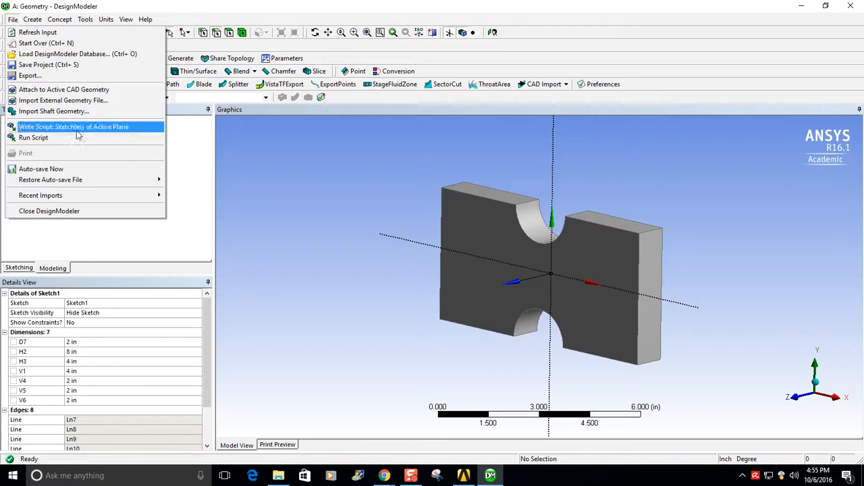
click(90, 211)
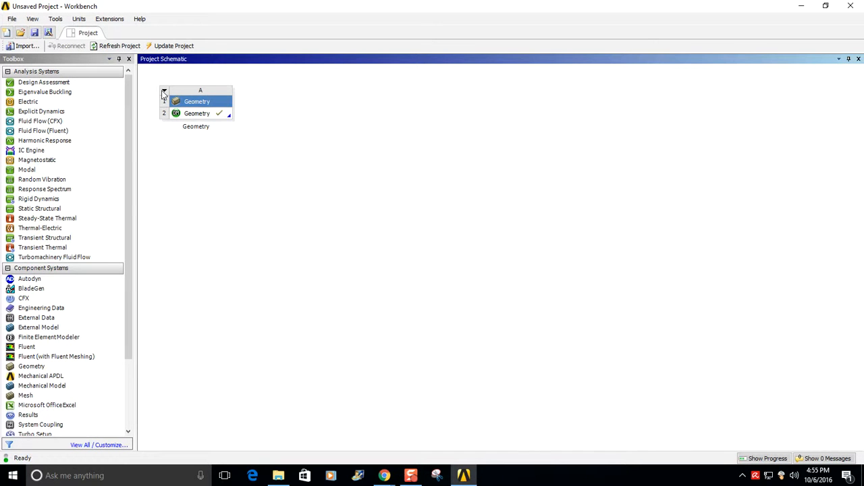
click(164, 92)
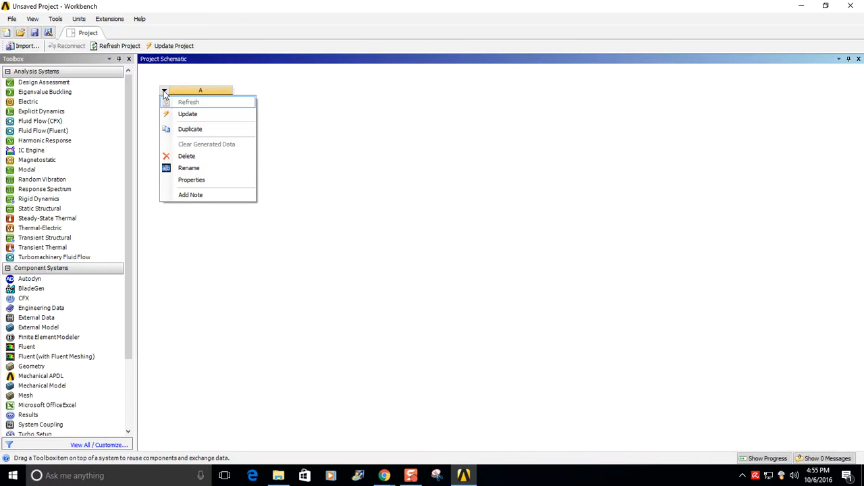
click(197, 168)
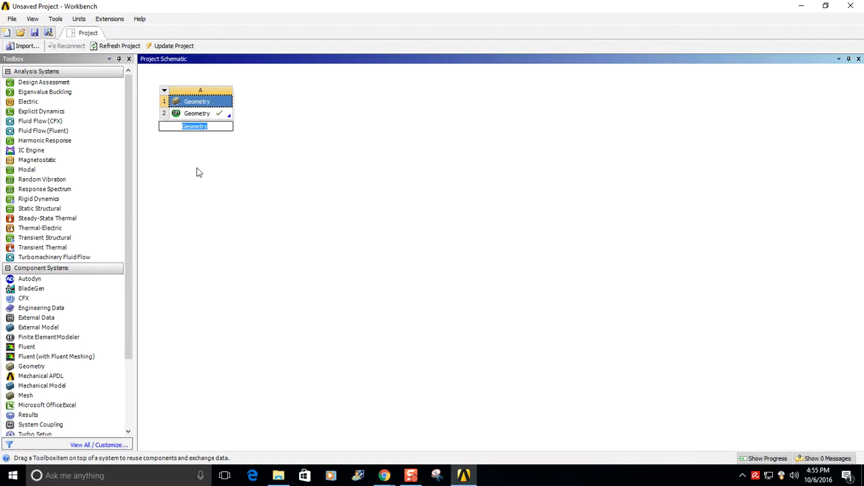
text(1-4)
key(Return)
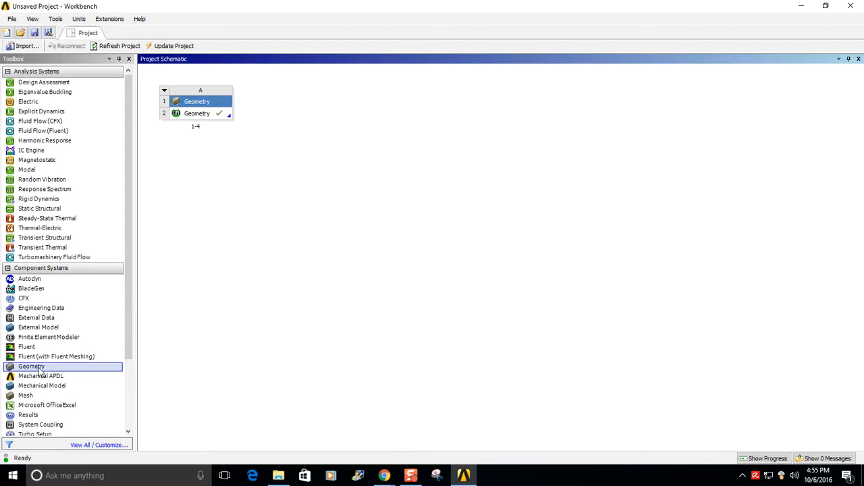
Add a second standalone Geometry system beside the first one and name it 1-5.
drag(40, 371, 295, 128)
text(1-5)
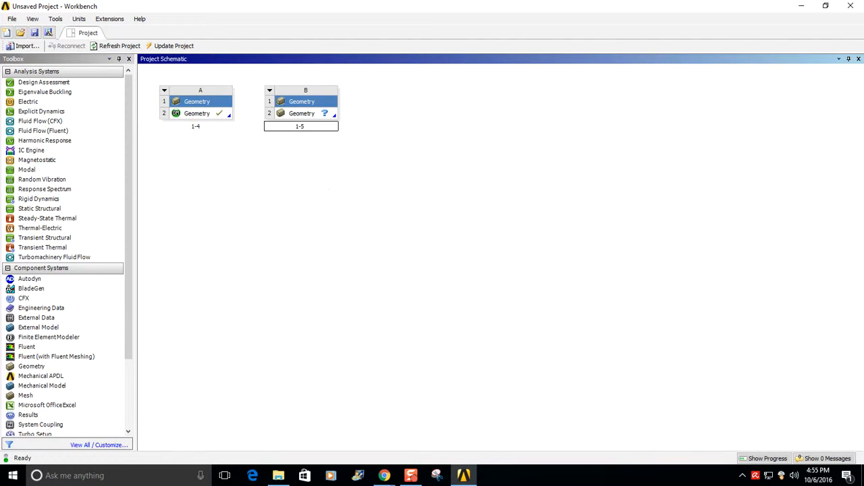
key(Return)
click(326, 192)
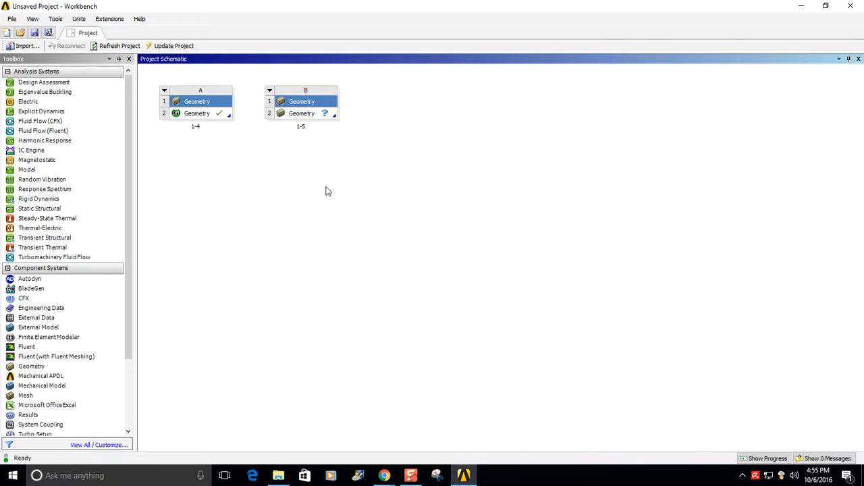
Open the 1-5 geometry in DesignModeler and switch to the Google Books page in Chrome to read problem 1-5.
double_click(300, 114)
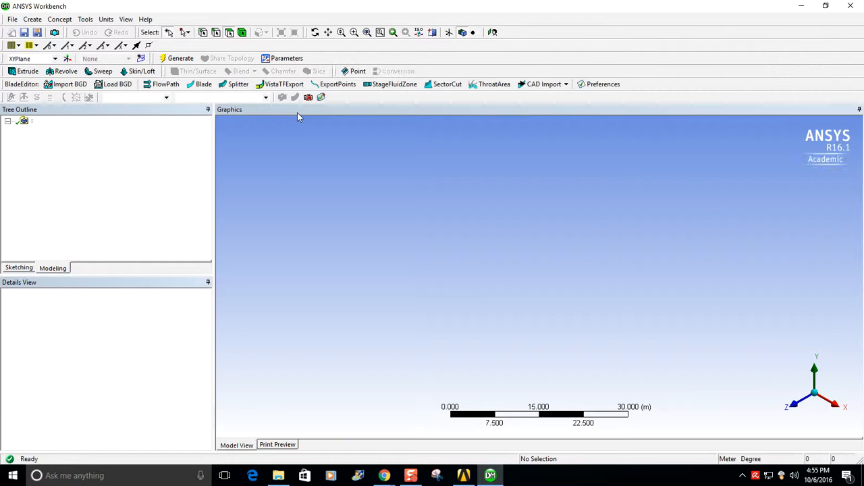
click(384, 476)
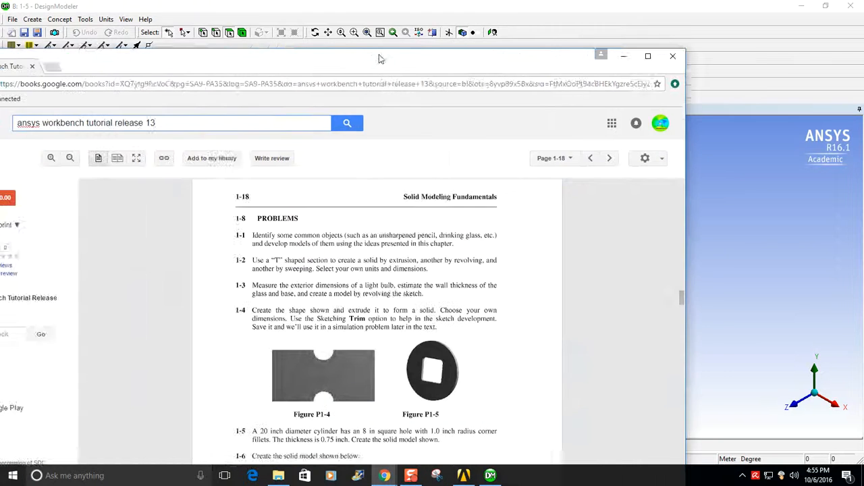
scroll(508, 289, down, 2)
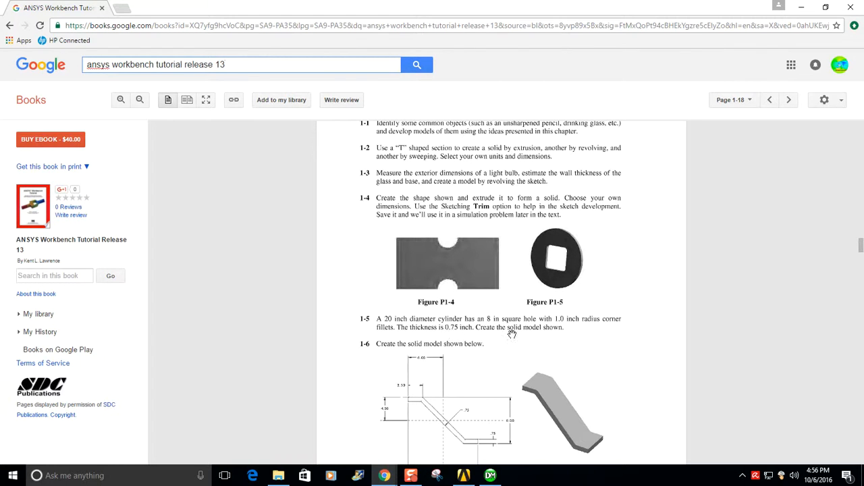
Return to the 1-5 model in DesignModeler and set its length unit to inches.
drag(459, 11, 0, 101)
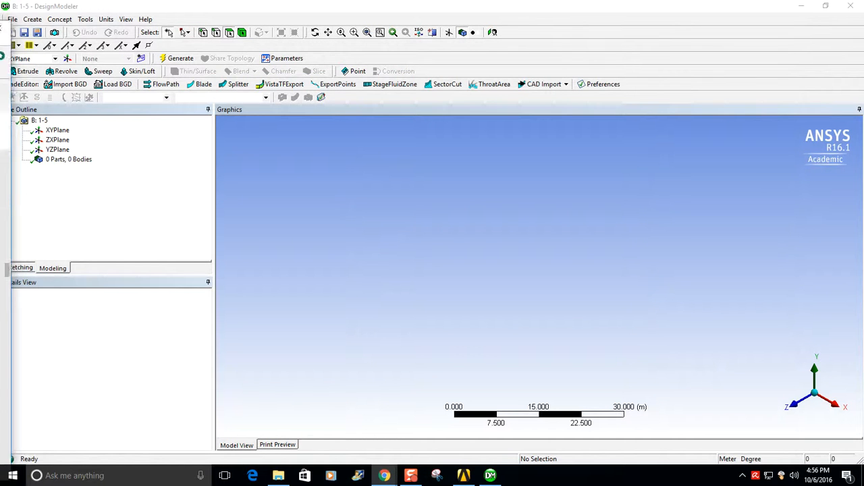
click(461, 247)
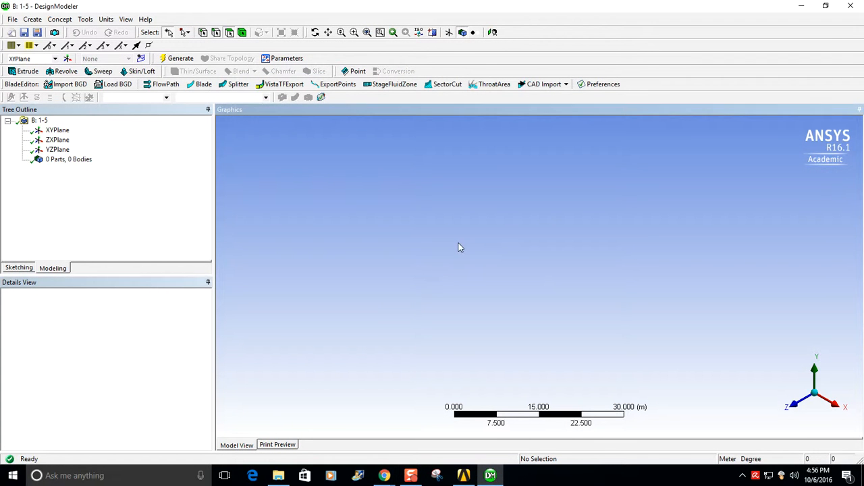
click(106, 19)
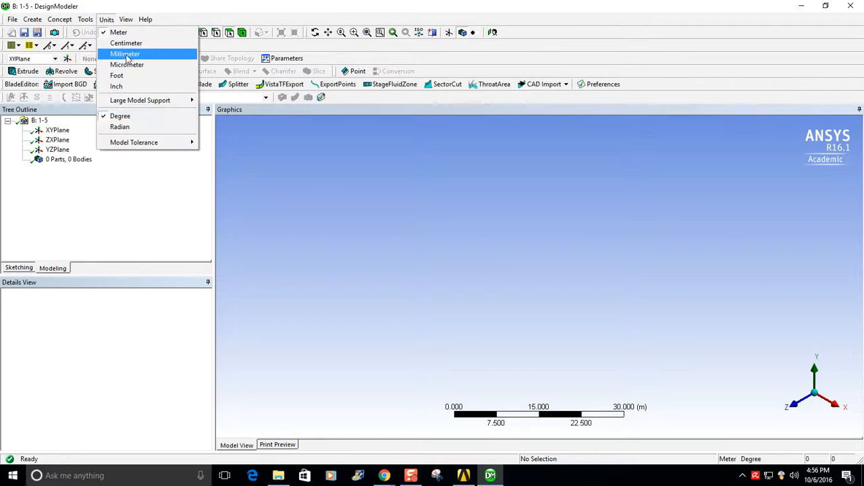
click(131, 86)
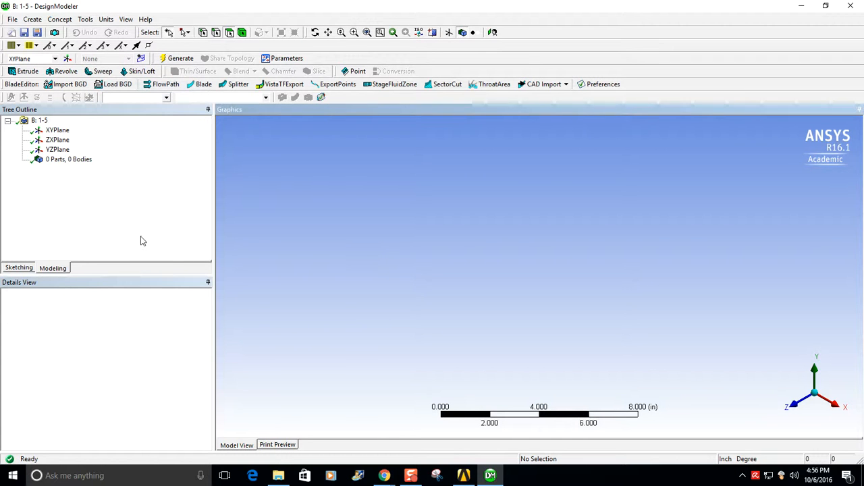
click(67, 59)
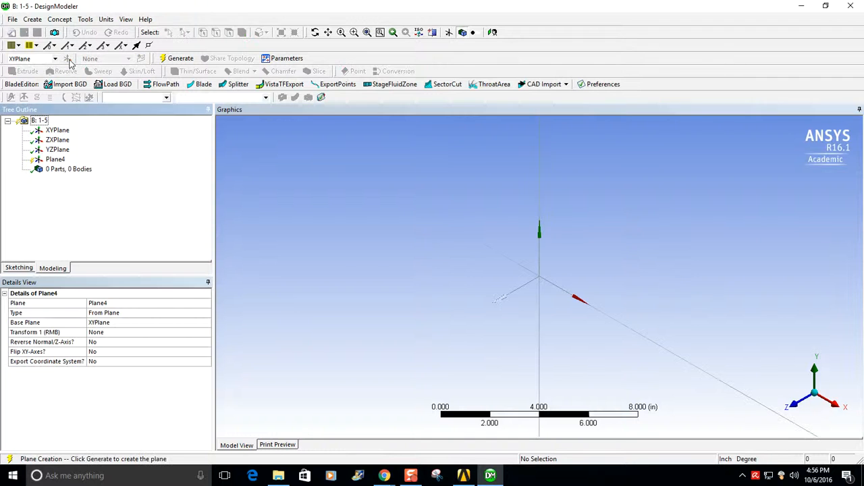
click(491, 34)
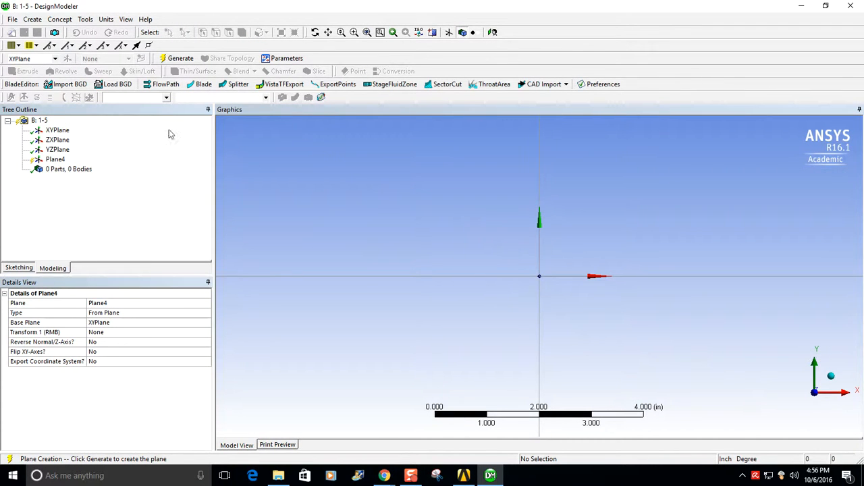
right_click(60, 161)
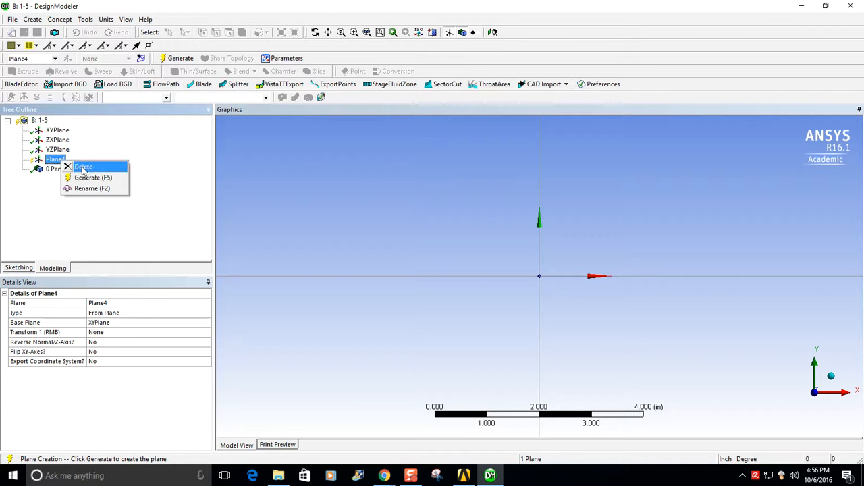
click(83, 167)
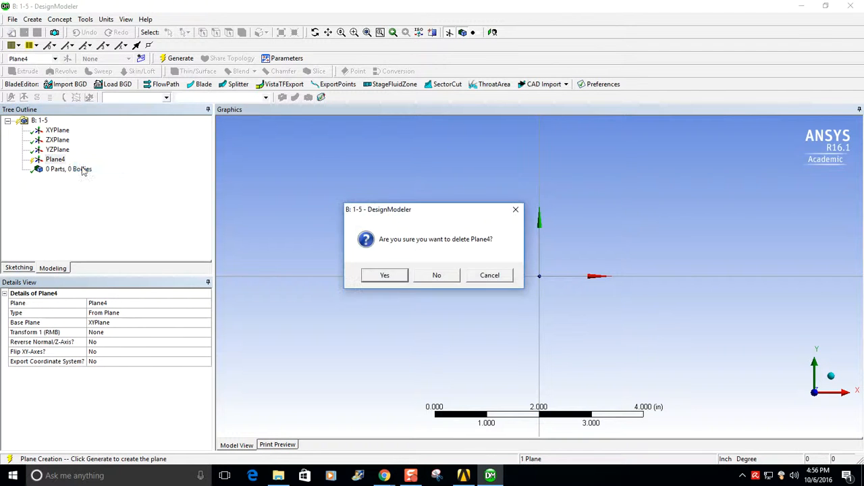
click(385, 275)
Sketch a circle about 7.06 in in diameter on the XYPlane, centred at the origin, viewing the plane face-on.
click(56, 59)
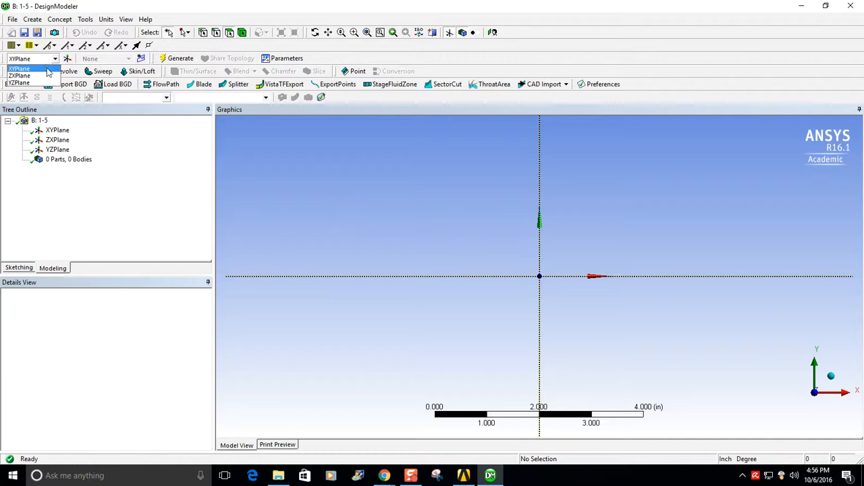
click(42, 65)
click(492, 33)
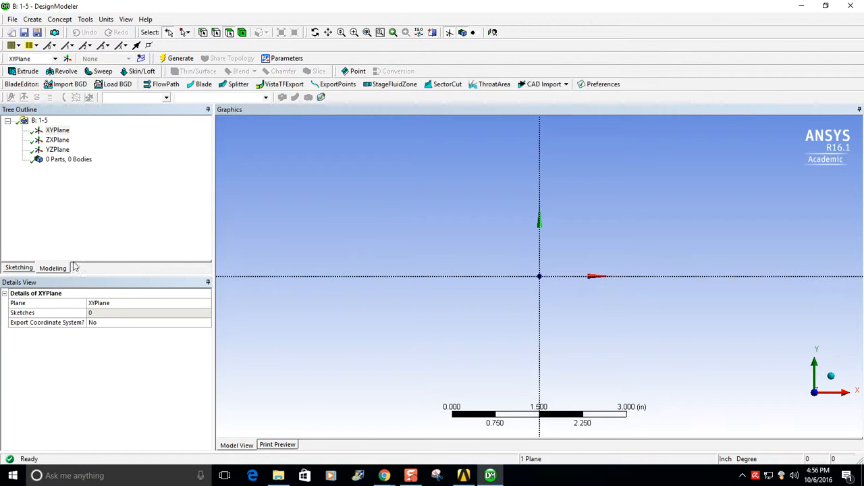
click(19, 268)
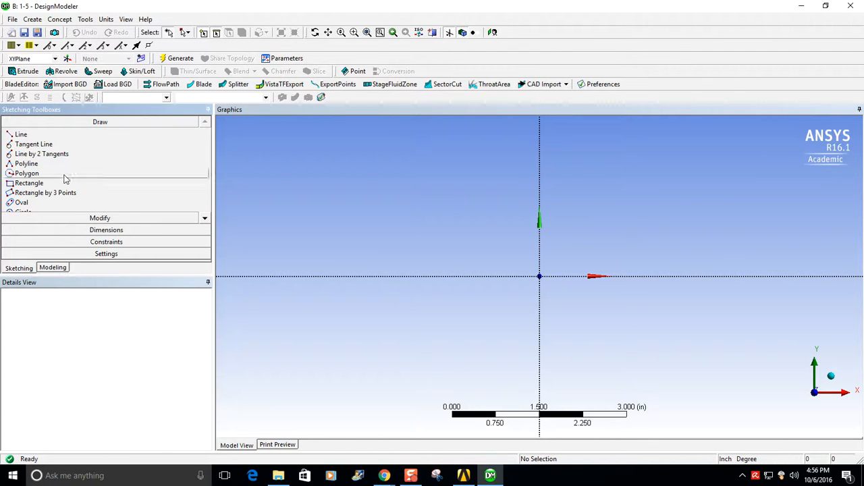
click(44, 212)
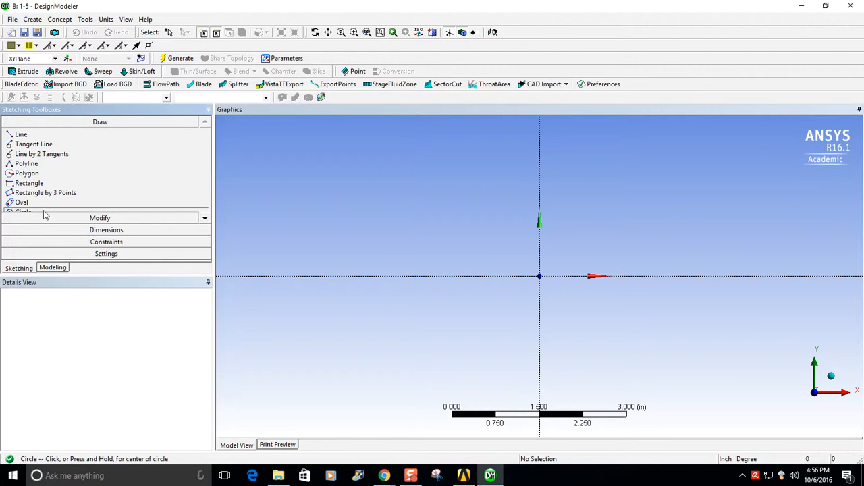
click(540, 276)
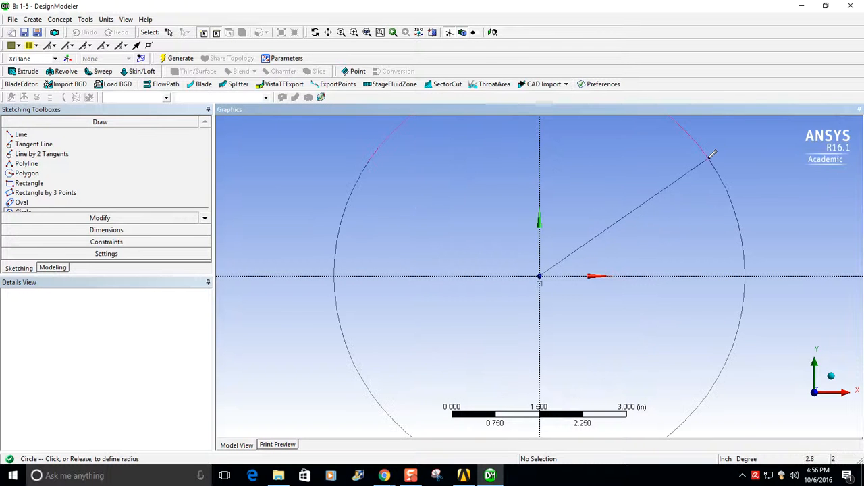
click(711, 156)
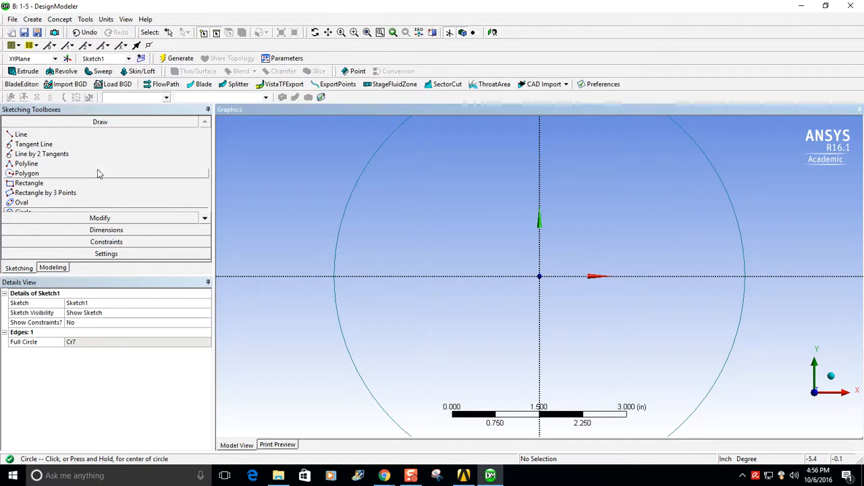
Add a diameter dimension to the circle and set it to 20 in.
click(94, 230)
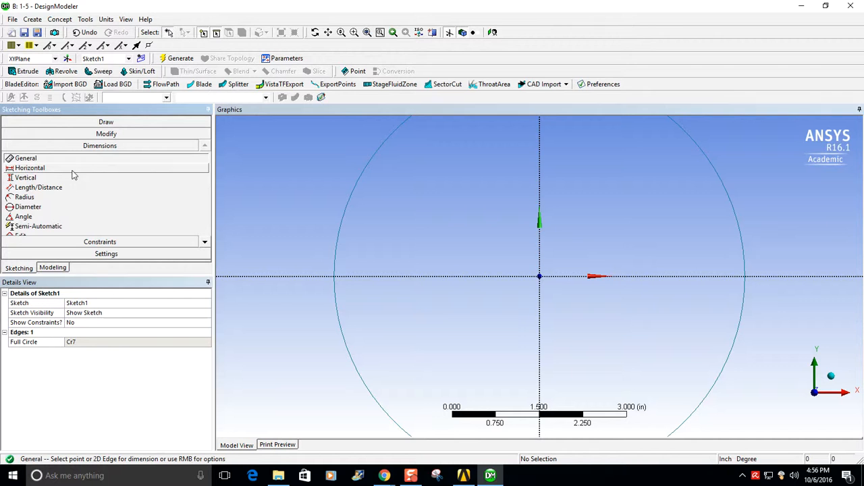
click(50, 208)
click(341, 206)
click(274, 176)
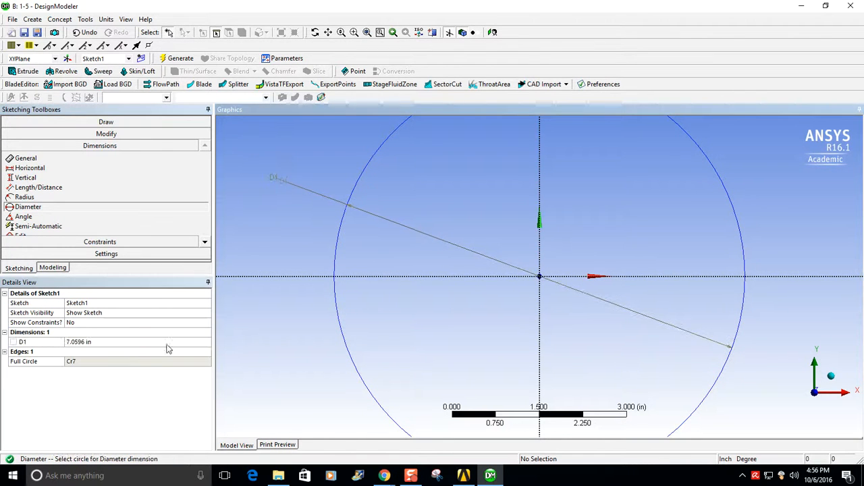
click(86, 342)
text(2)
key(Return)
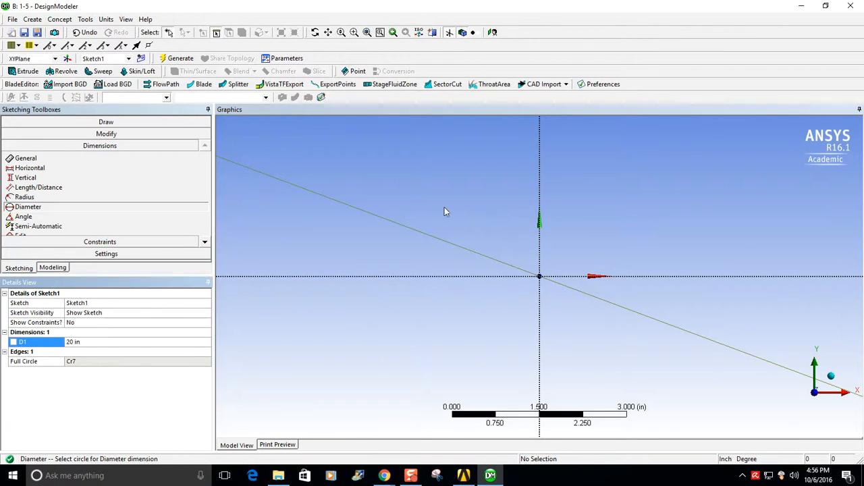
click(425, 296)
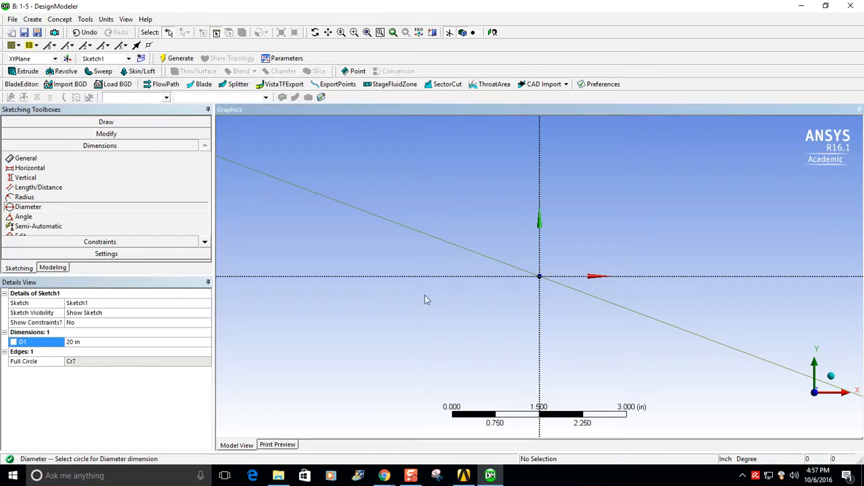
right_click(488, 212)
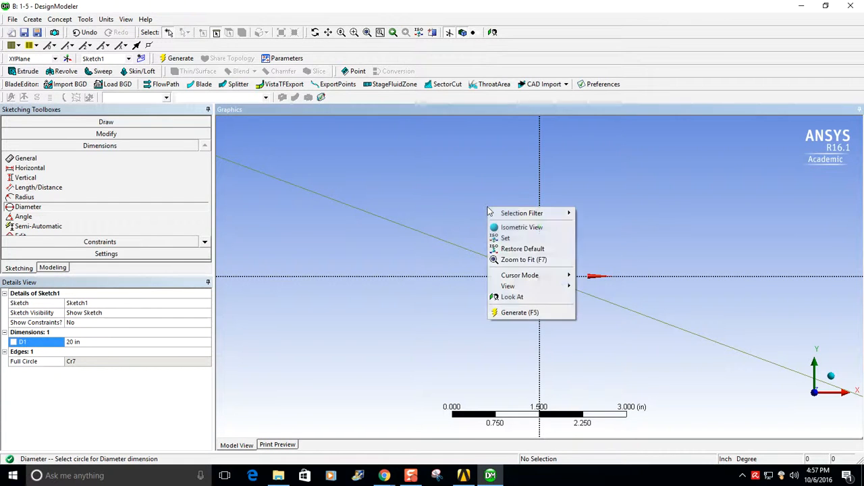
click(533, 260)
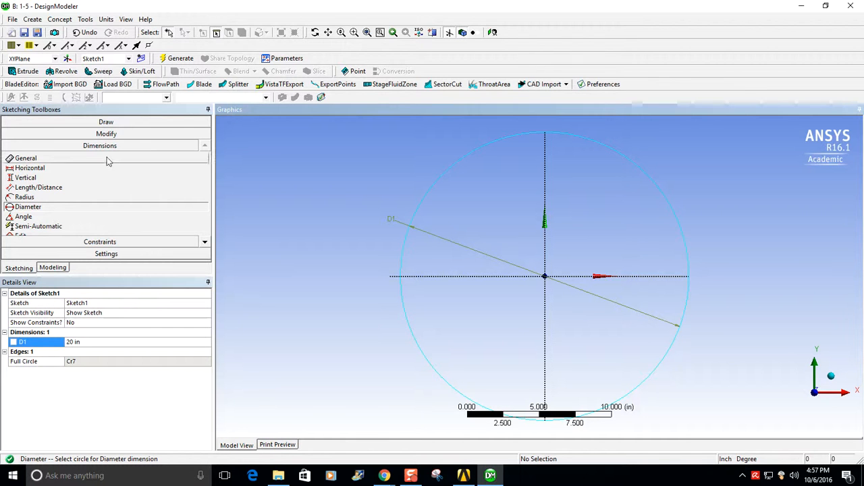
Sketch a rectangle about 9.9 in wide and 9.8 in high inside the circle, enclosing the origin.
click(105, 122)
click(30, 183)
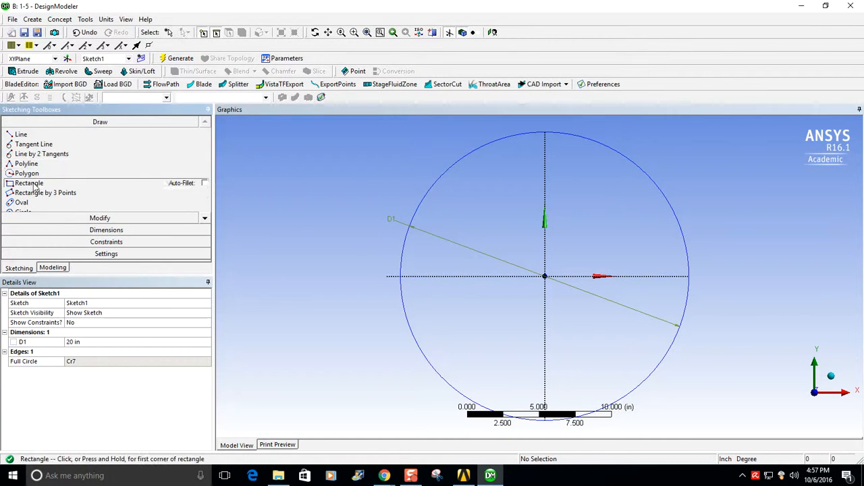
click(483, 207)
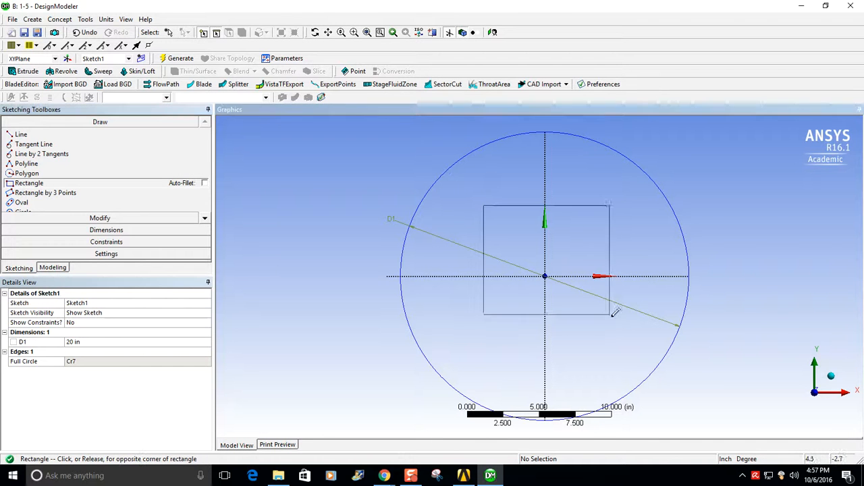
click(627, 347)
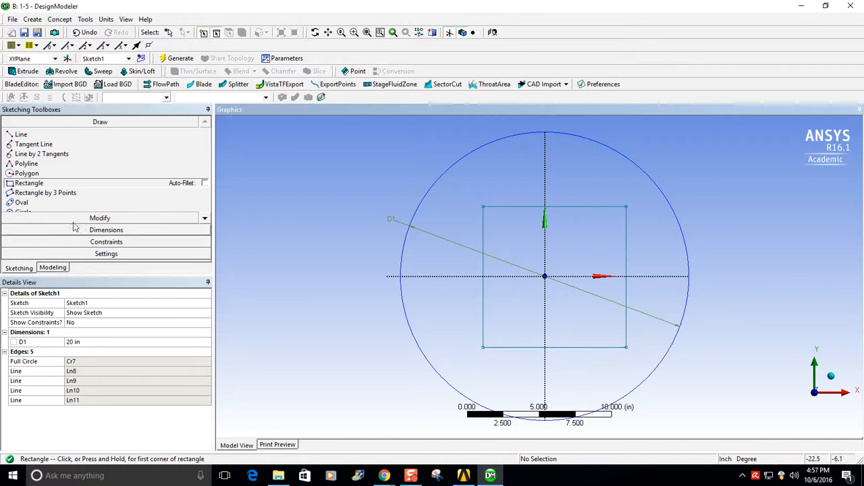
Dimension the rectangle's width along its upper edge and its height along its left edge.
click(142, 230)
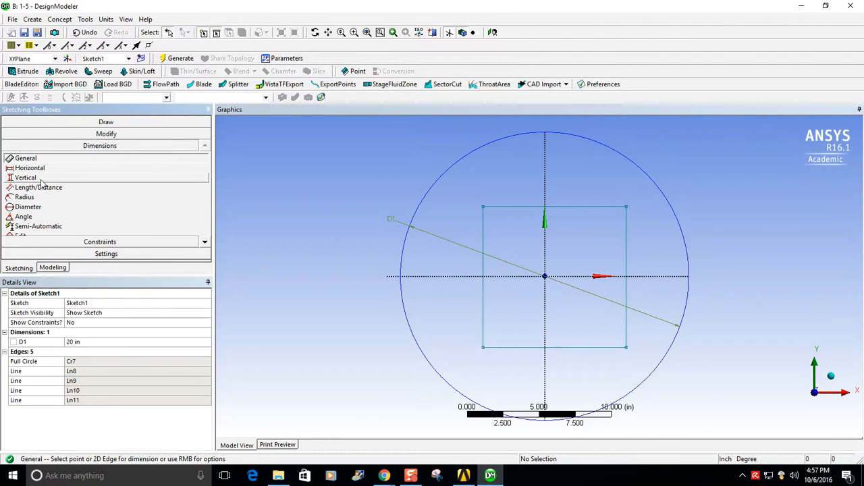
click(557, 207)
click(533, 181)
click(484, 268)
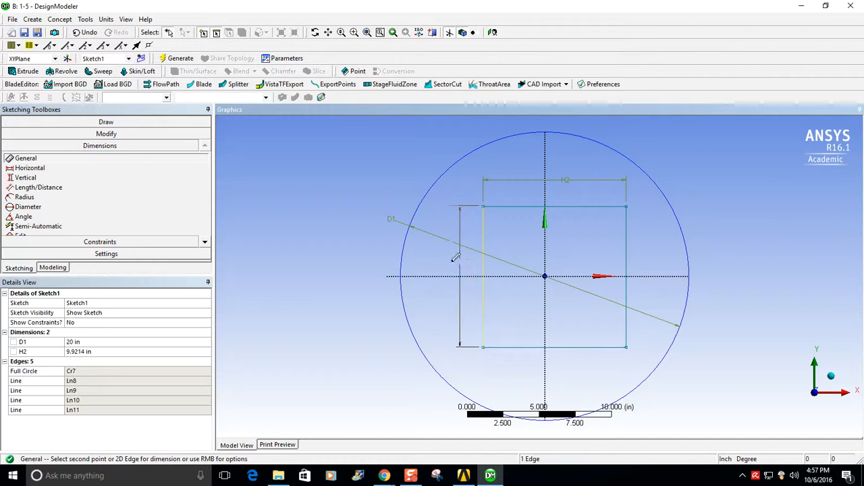
click(444, 261)
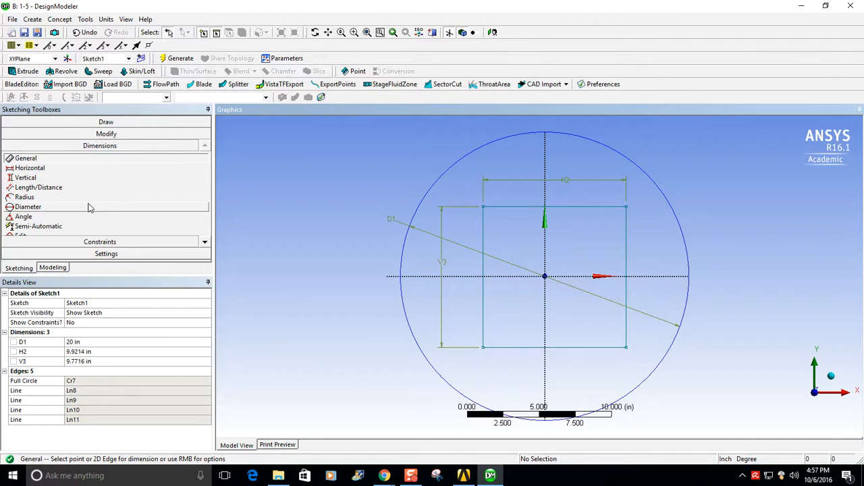
Add a horizontal dimension from the Y axis to the rectangle's right edge and a vertical one from the X axis to its lower edge.
click(34, 168)
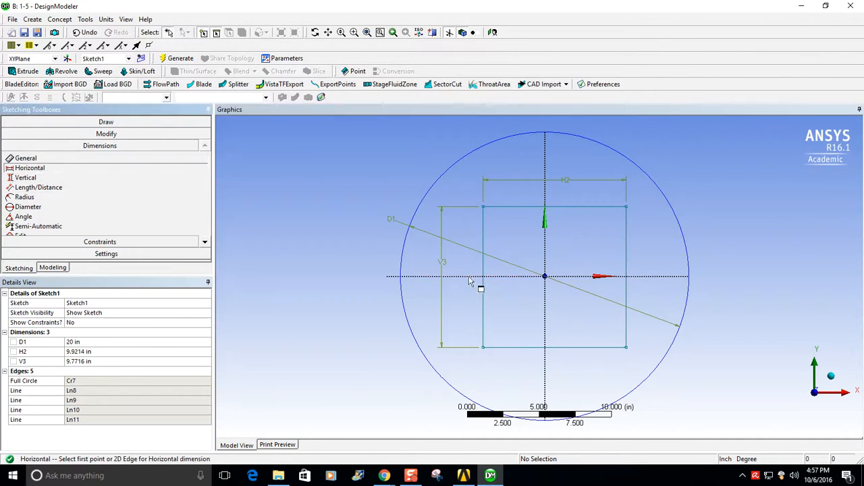
click(546, 260)
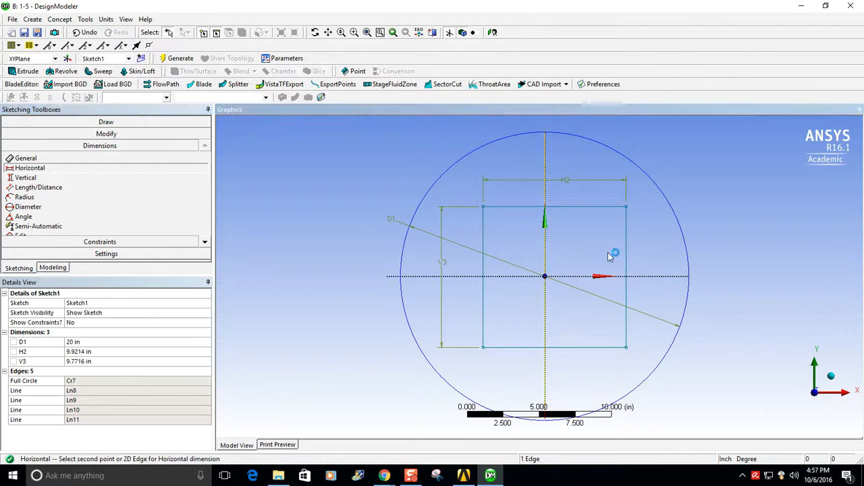
click(628, 260)
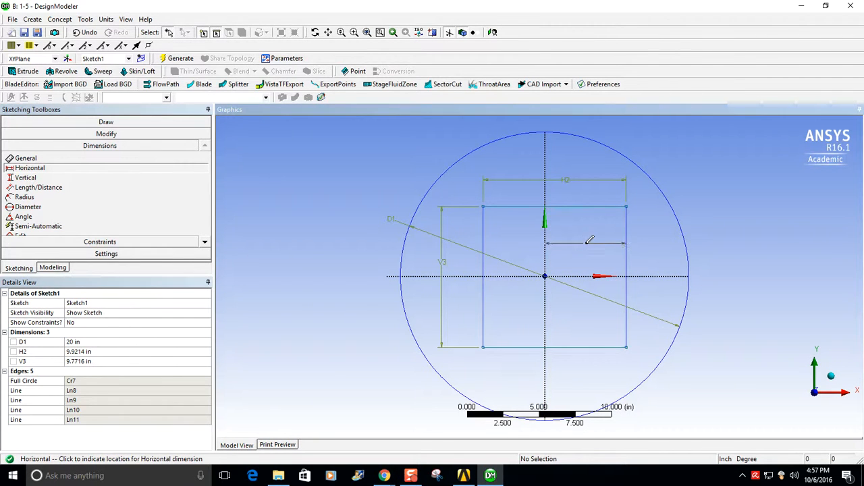
click(585, 243)
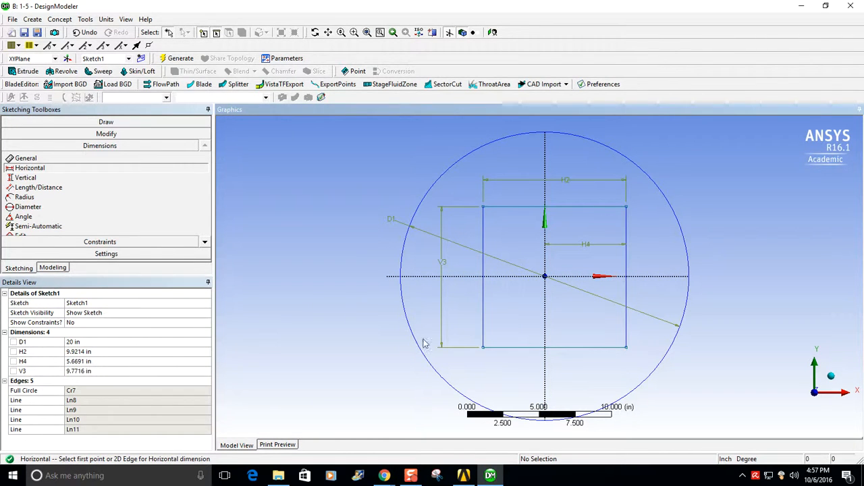
click(26, 178)
click(522, 277)
click(517, 348)
click(514, 314)
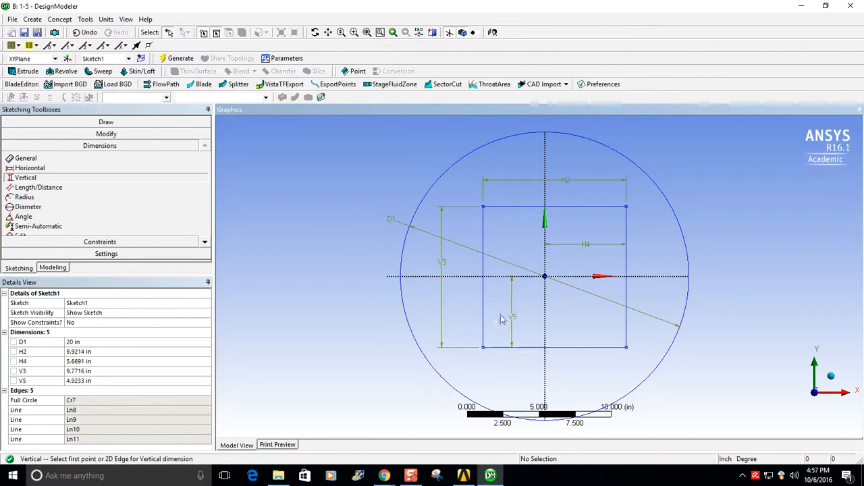
Set the rectangle's width and height dimensions both to 8 in.
click(100, 352)
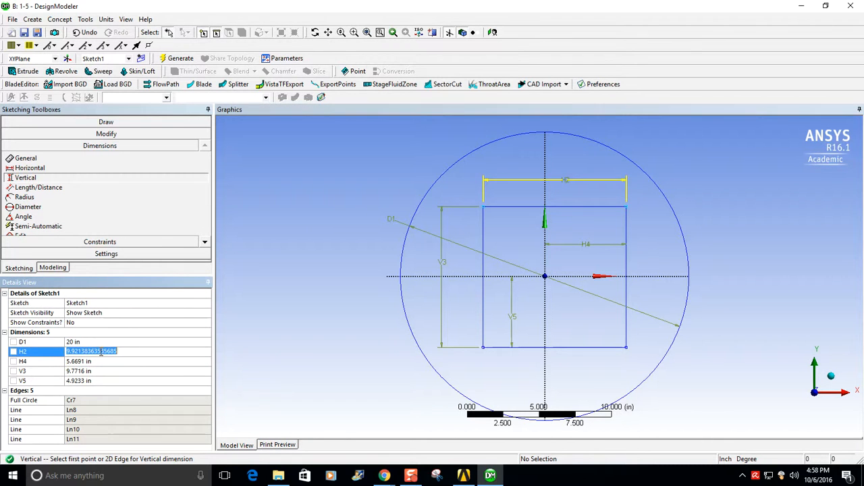
text(8)
key(Return)
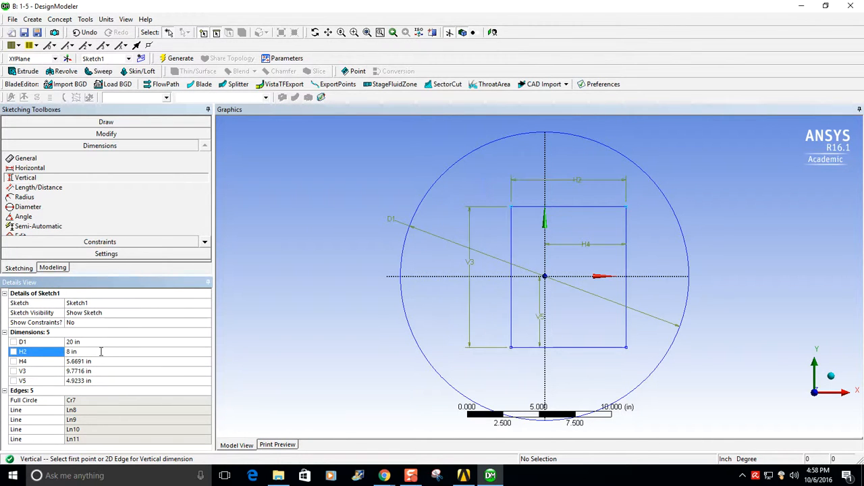
click(101, 372)
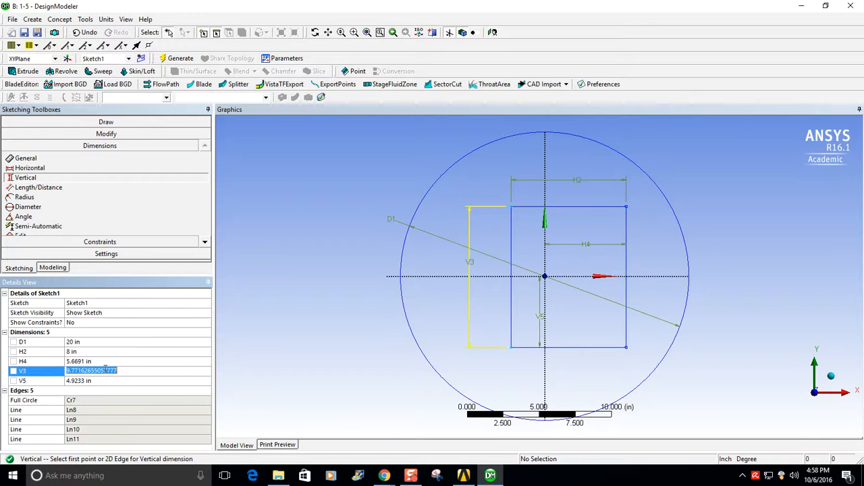
text(8)
key(Return)
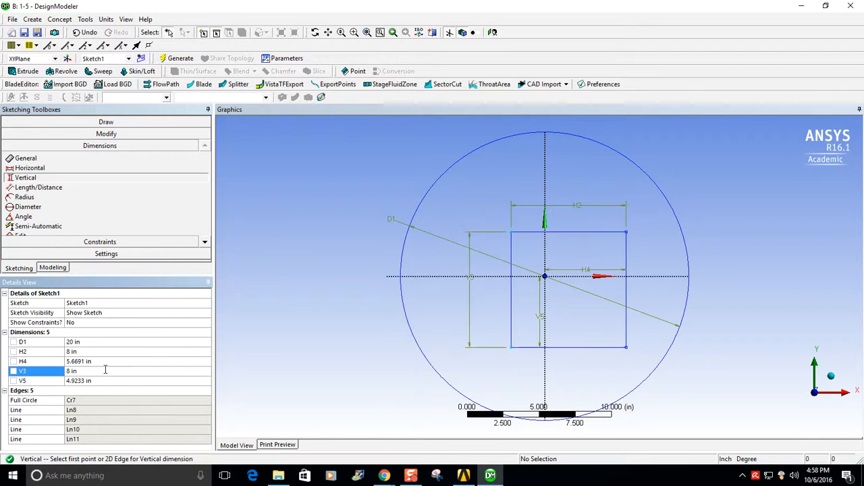
Set the distances from the Y axis to the rectangle's right edge and from the X axis to its lower edge both to 4 in.
click(95, 362)
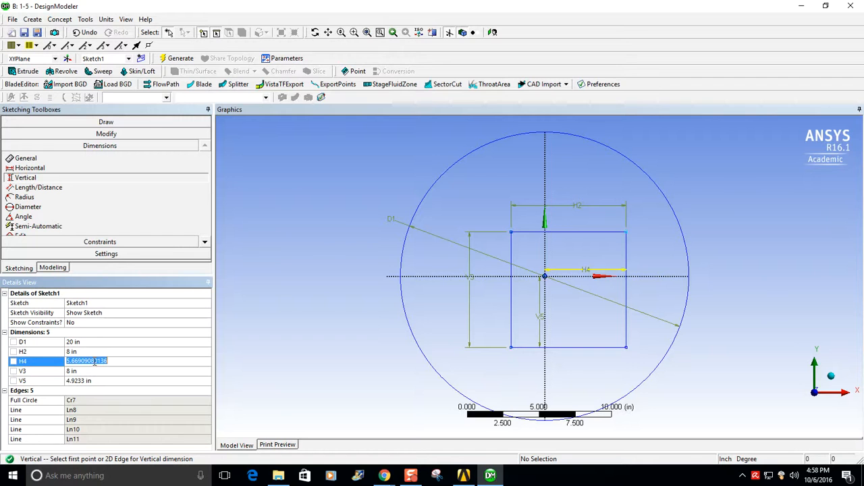
text(4)
key(Return)
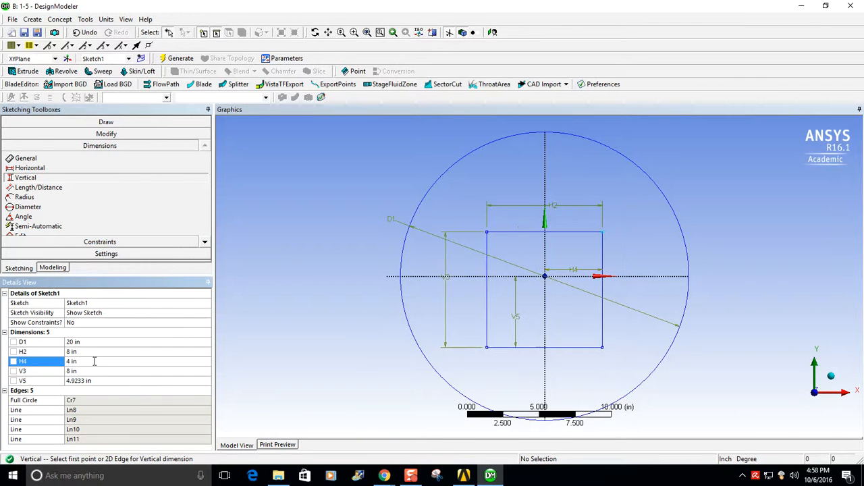
click(104, 381)
text(4)
key(Return)
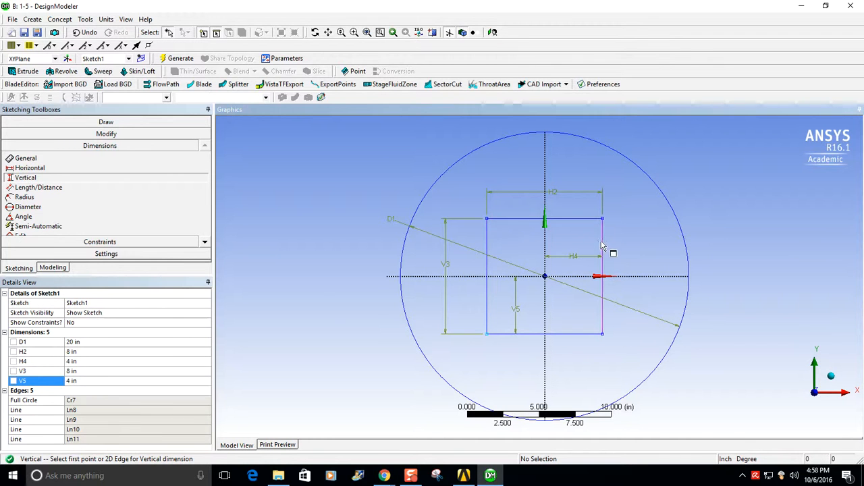
Fillet all four corners of the inner square with a 1 in radius.
click(98, 135)
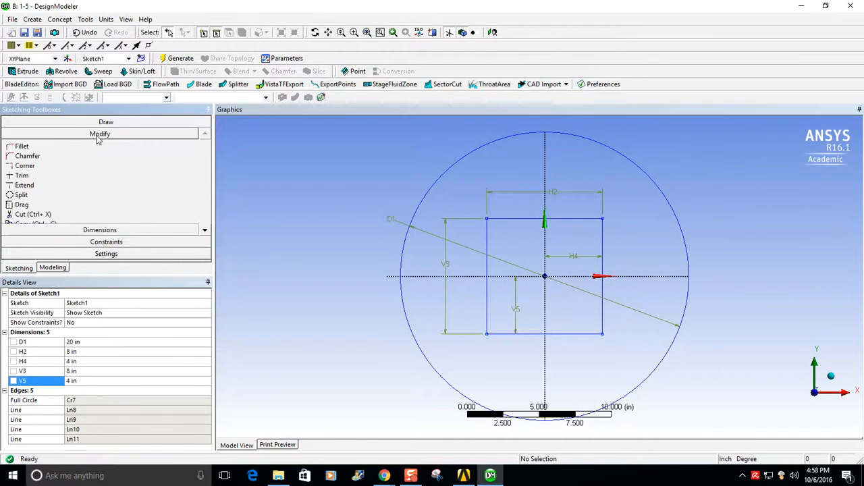
click(47, 148)
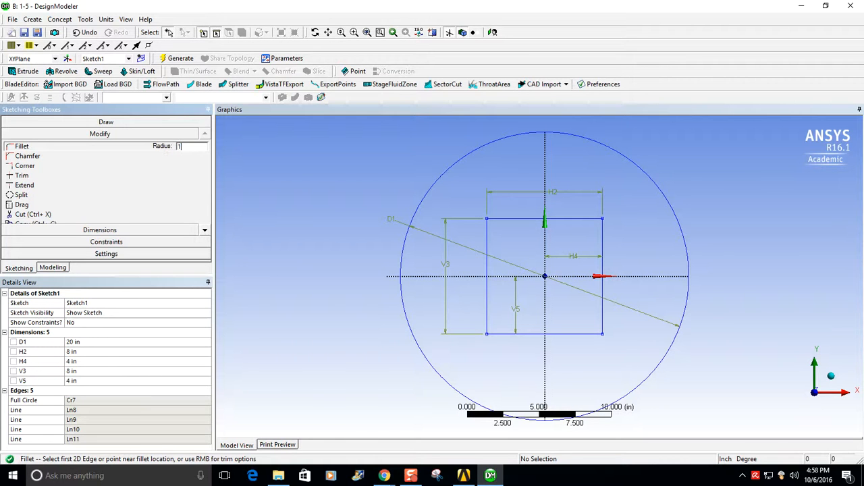
click(493, 234)
click(499, 221)
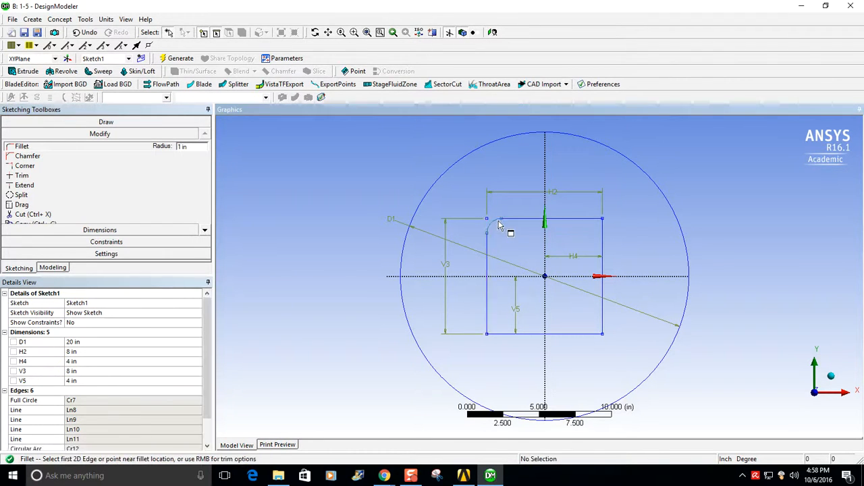
click(574, 220)
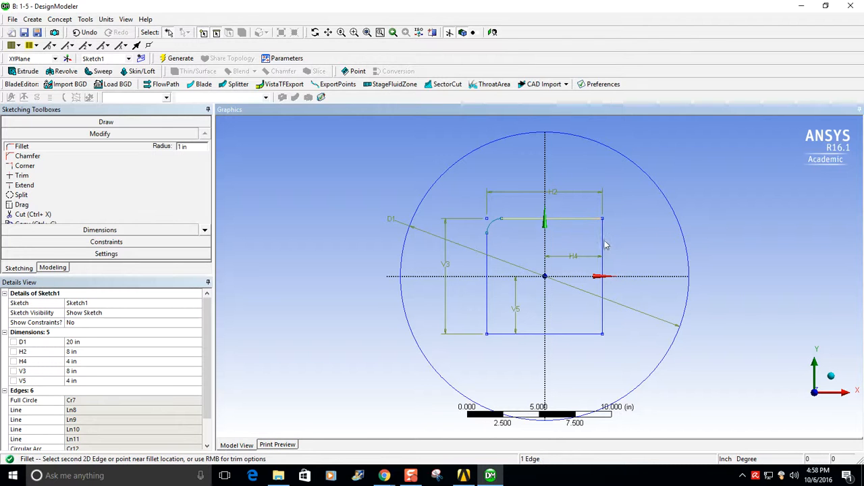
click(604, 247)
click(604, 318)
click(561, 334)
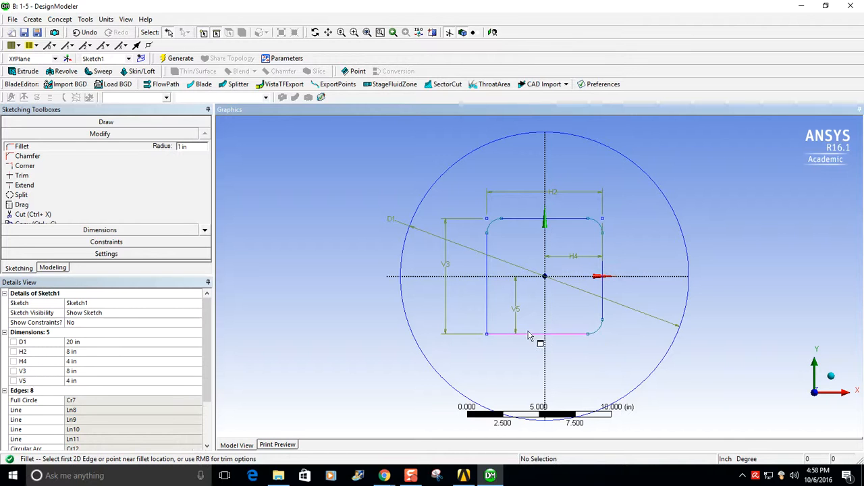
click(528, 333)
click(489, 321)
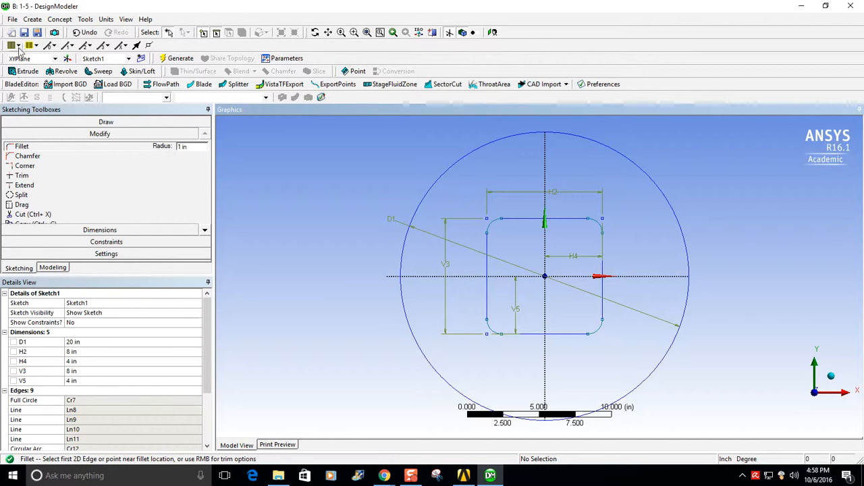
Extrude Sketch1 by 0.75 in as added material and generate the disc with its rounded square hole.
click(24, 73)
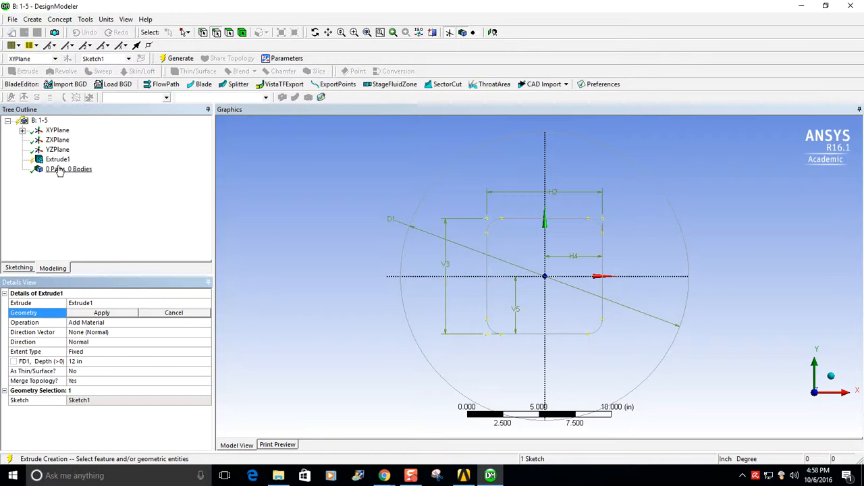
click(22, 130)
click(71, 140)
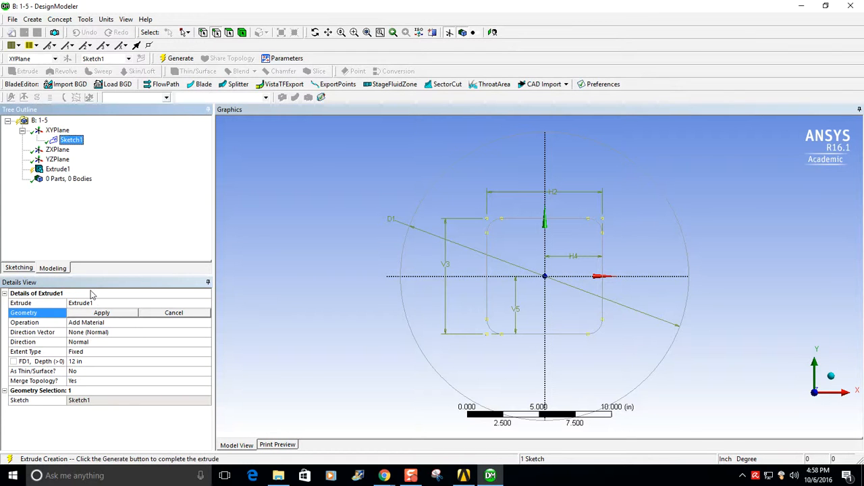
click(100, 312)
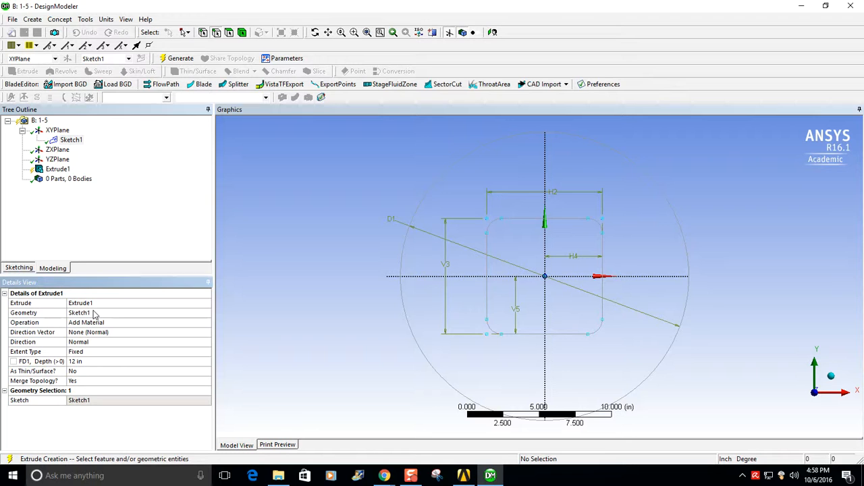
click(85, 362)
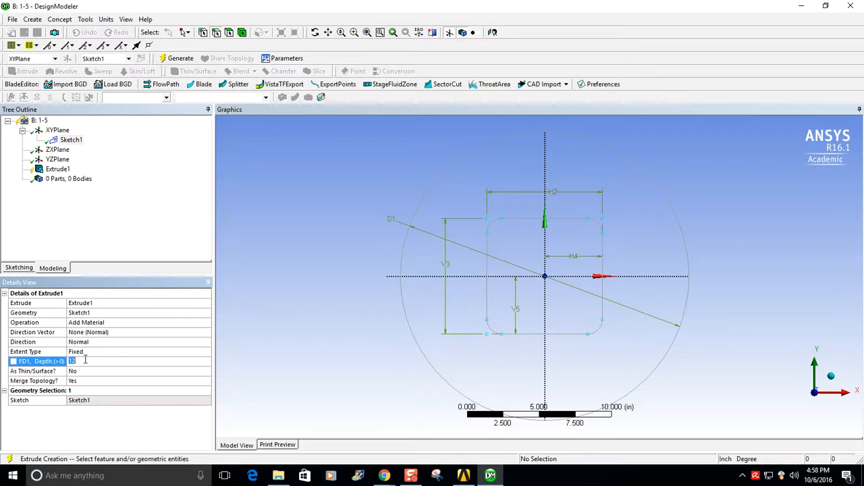
text(0.75)
key(Return)
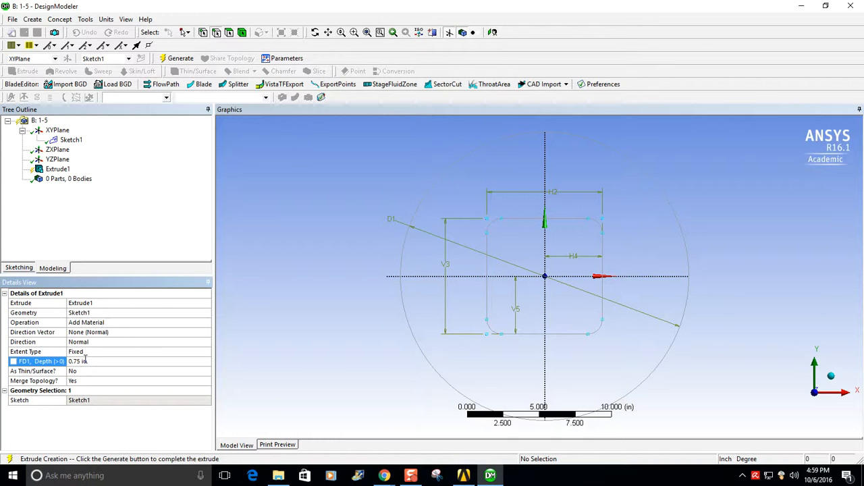
click(170, 59)
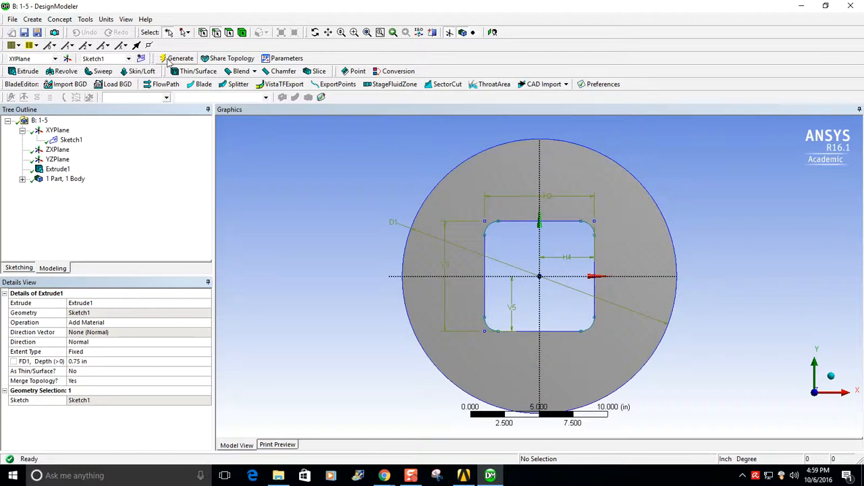
middle_drag(706, 201, 680, 218)
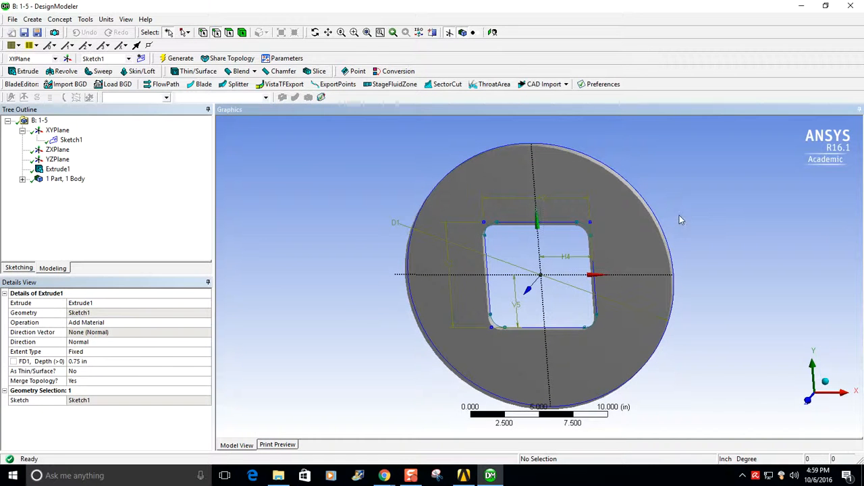